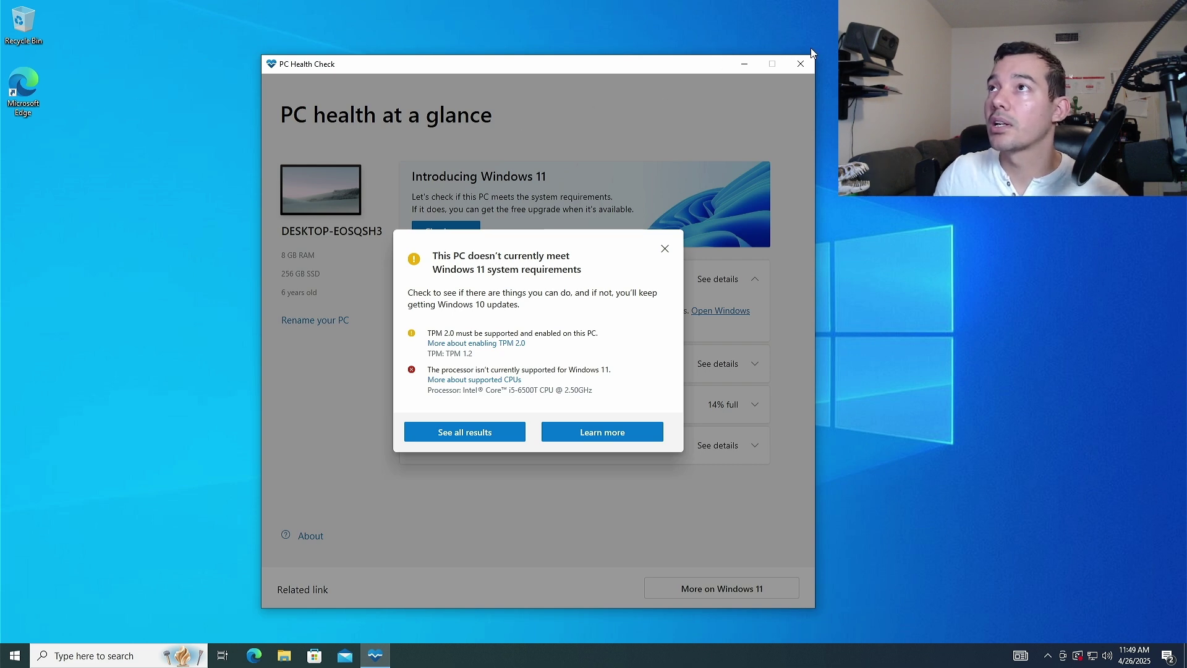
Restart PC Health Check from the search Recent list and run a fresh Windows 11 check
left_click(801, 65)
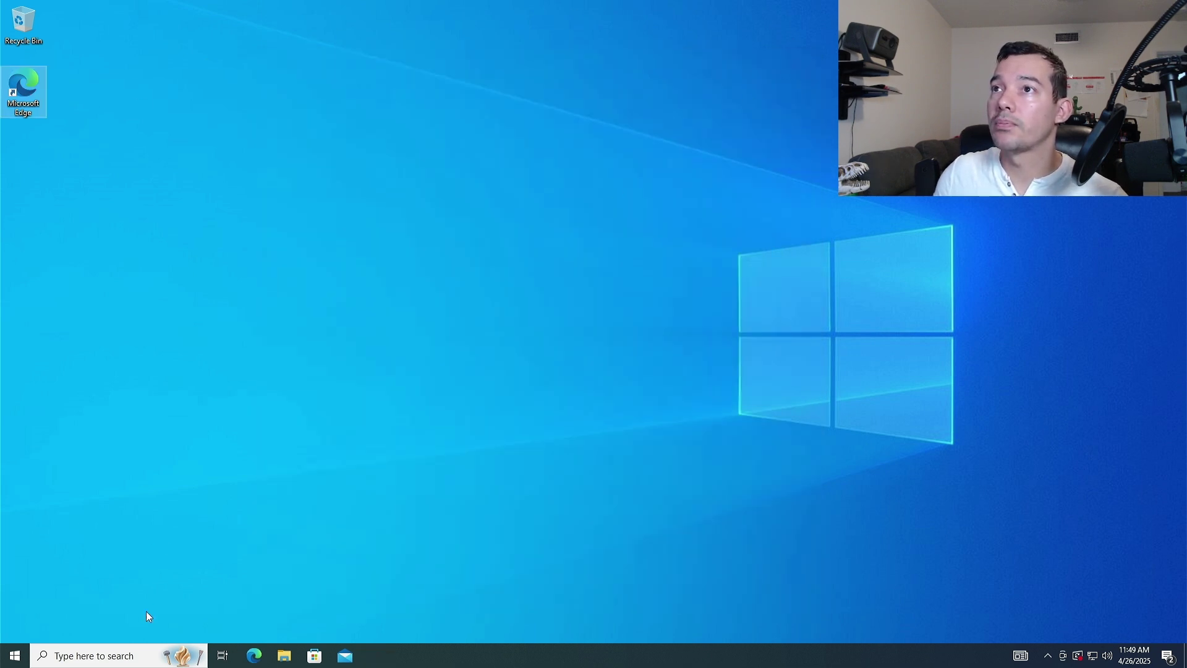
left_click(131, 654)
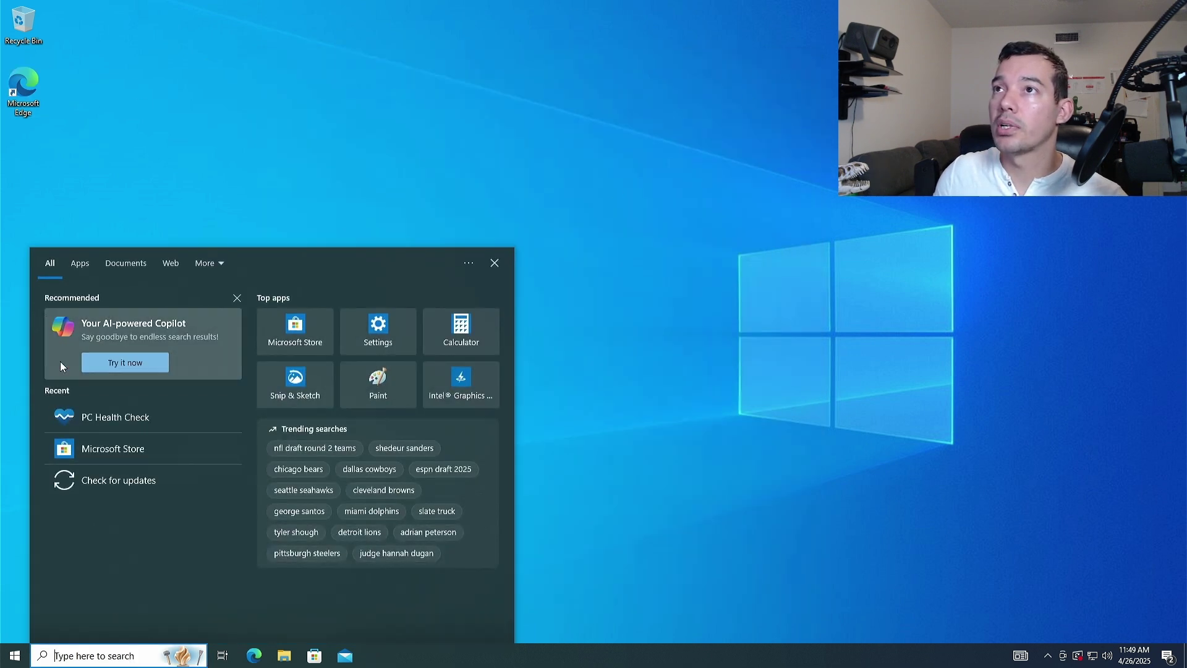
left_click(117, 426)
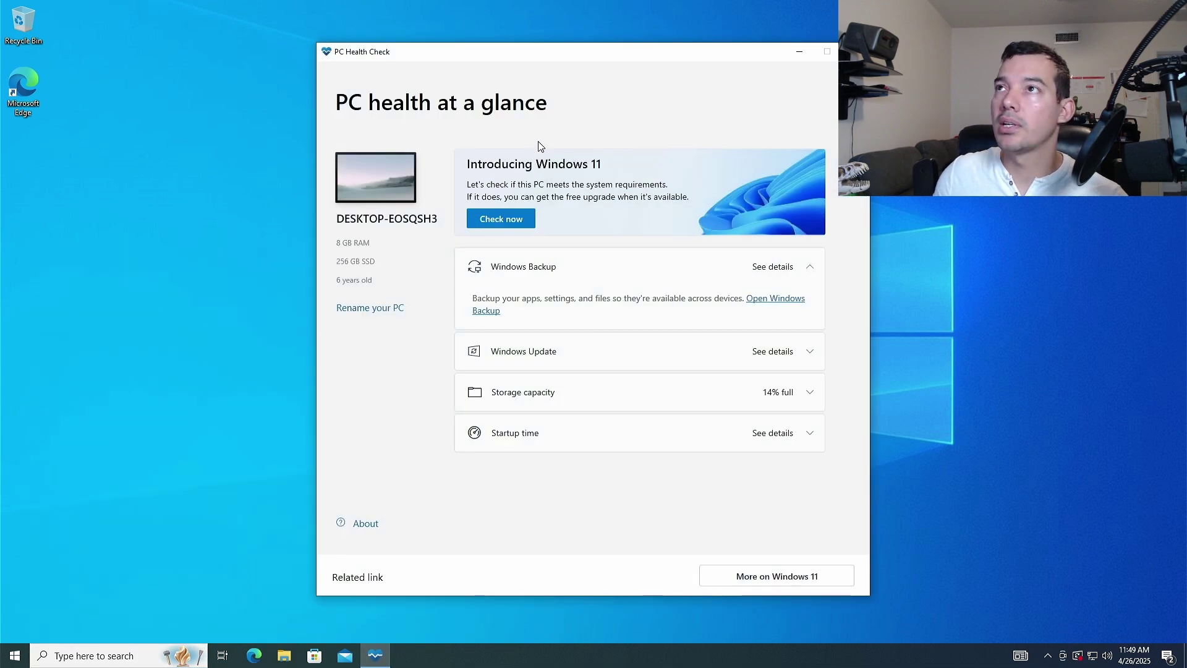
left_click(502, 218)
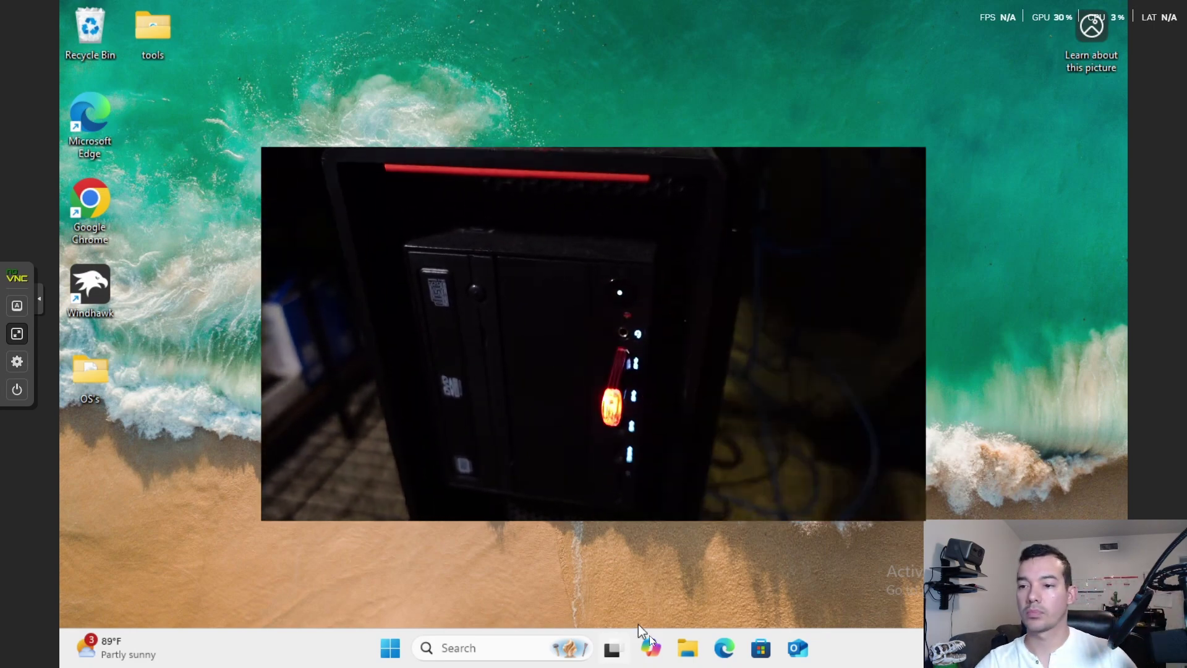
left_click(686, 648)
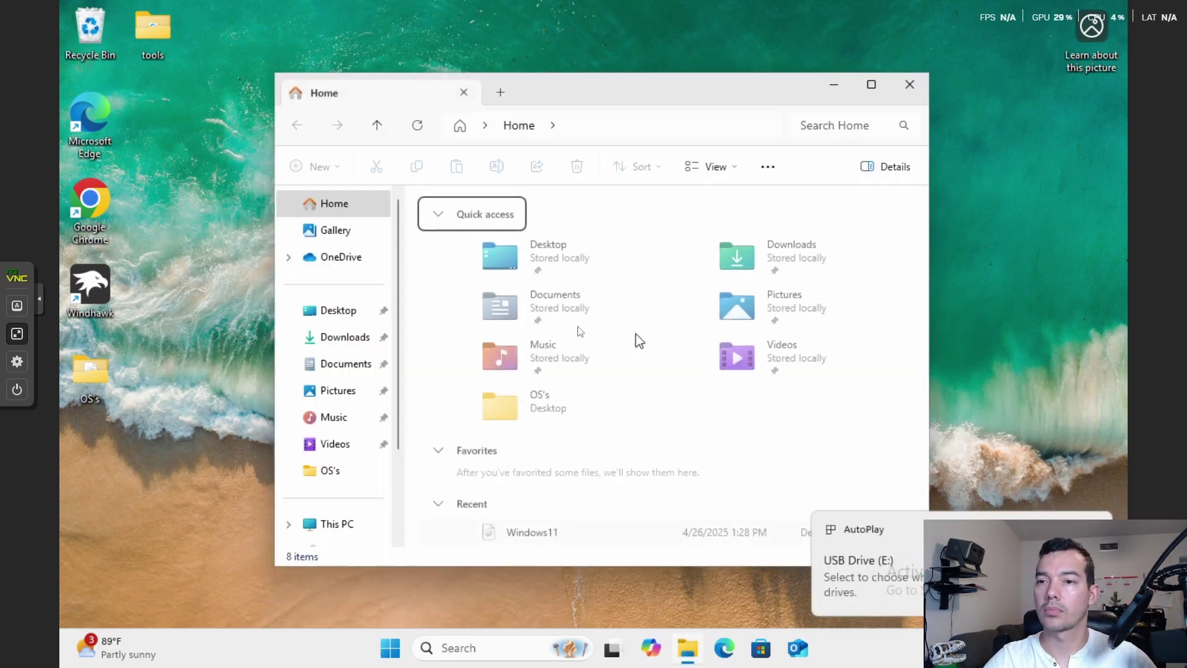
left_click(329, 524)
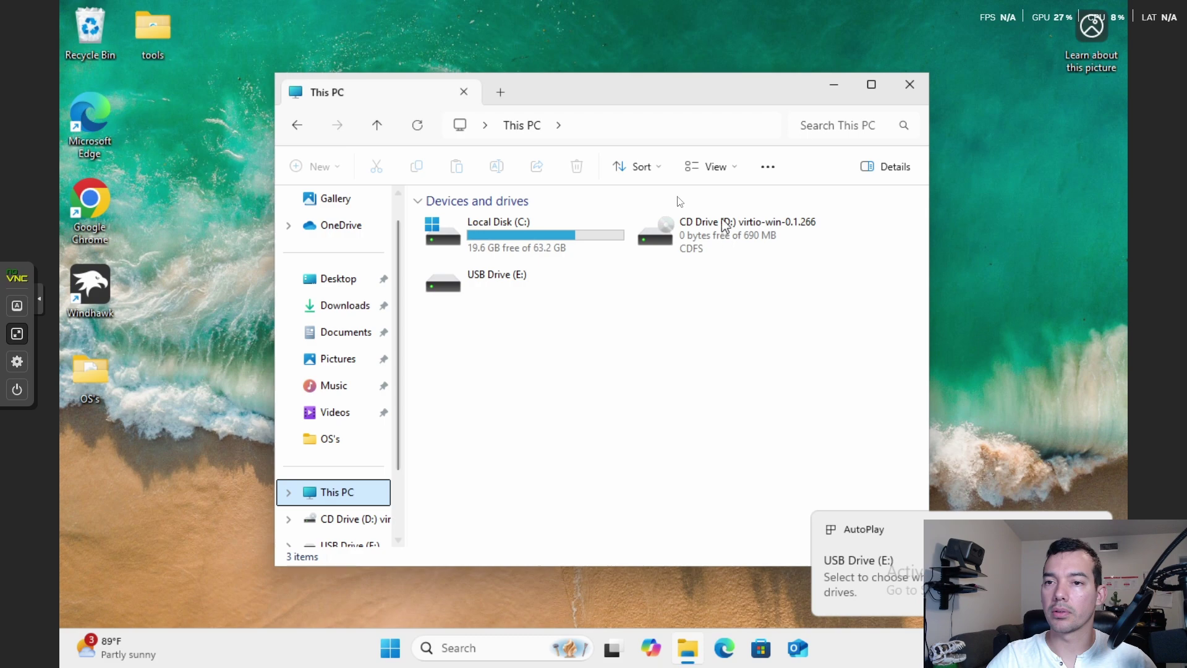
left_click(910, 85)
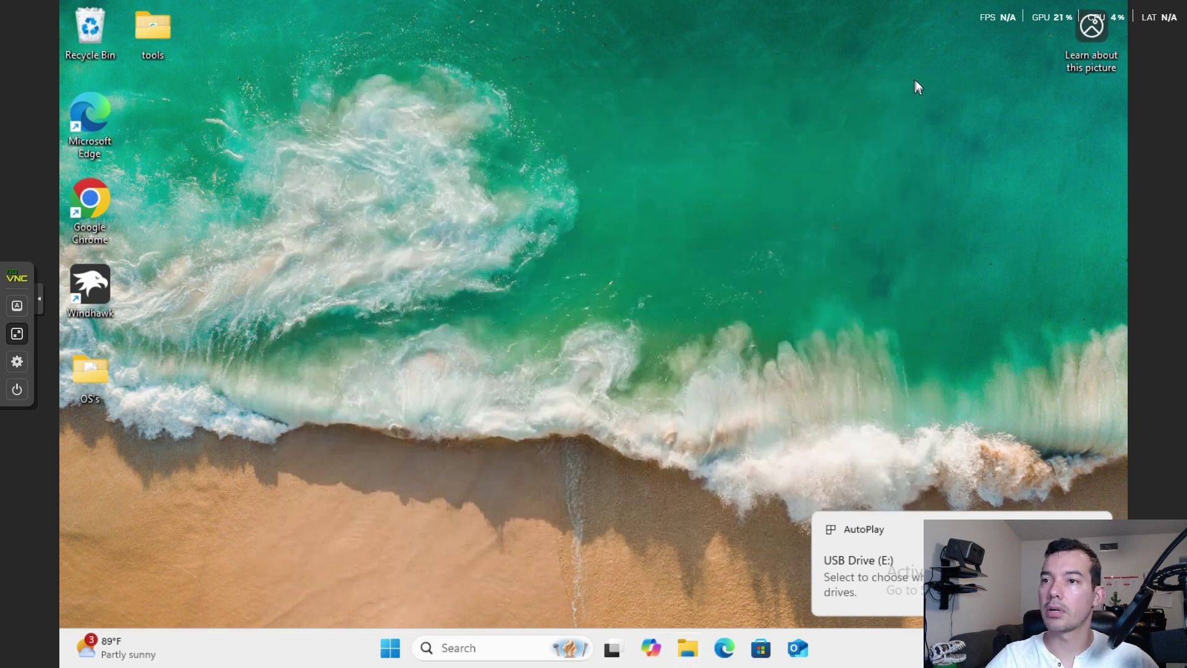
Open Edge and load google.com by entering goo in the address bar
left_click(723, 648)
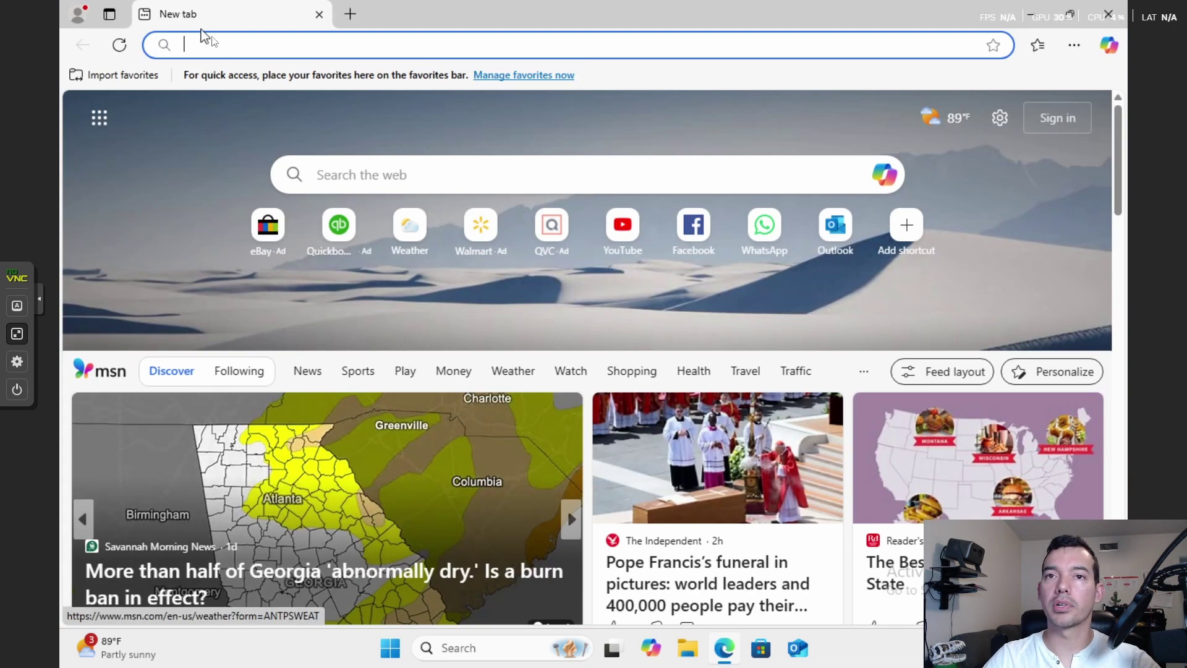
left_click(221, 44)
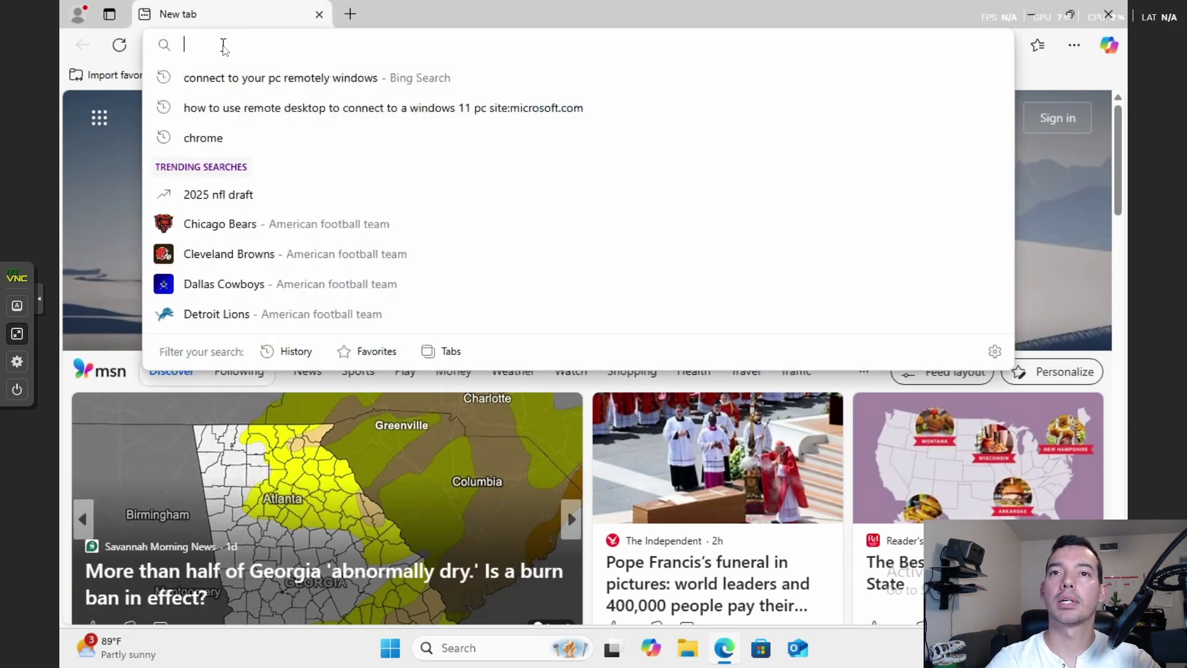
type("google.com")
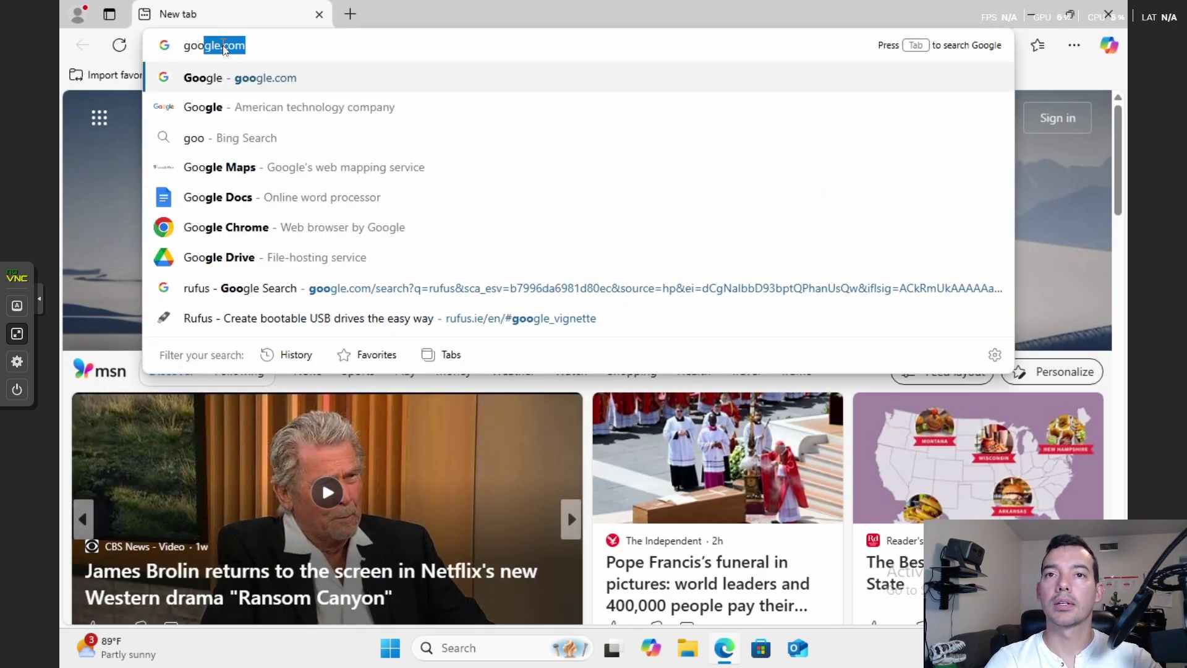
key("Return")
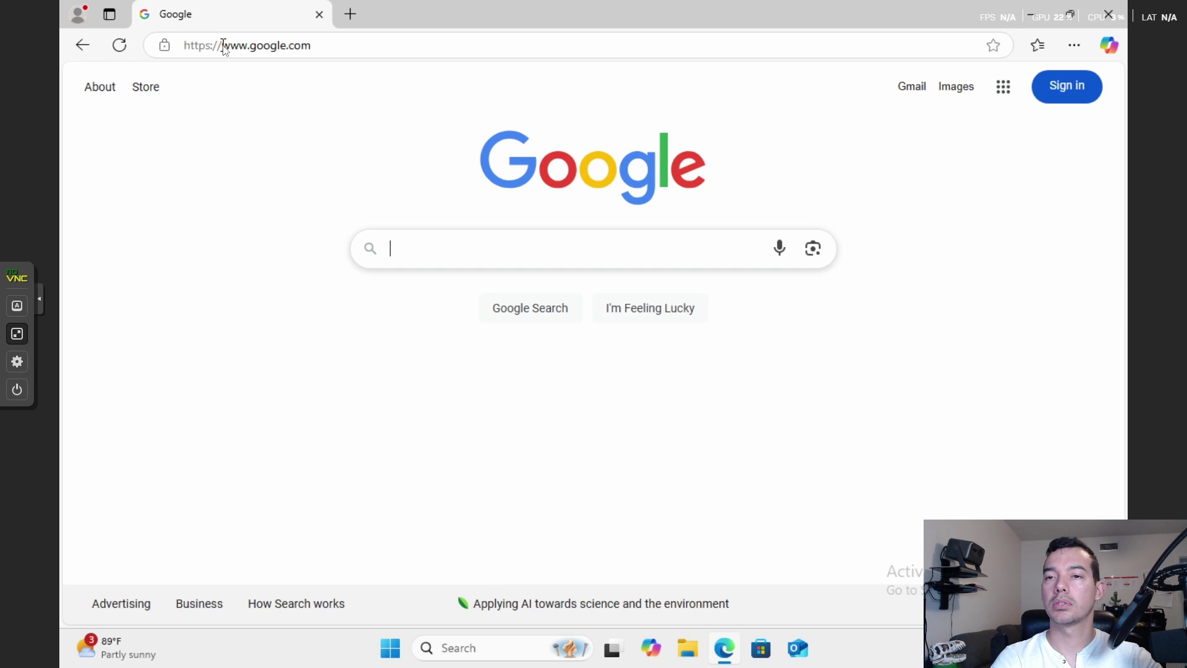
Type the query 'windows 11 image creat' into Google's search box, fixing a typo
type("windows ")
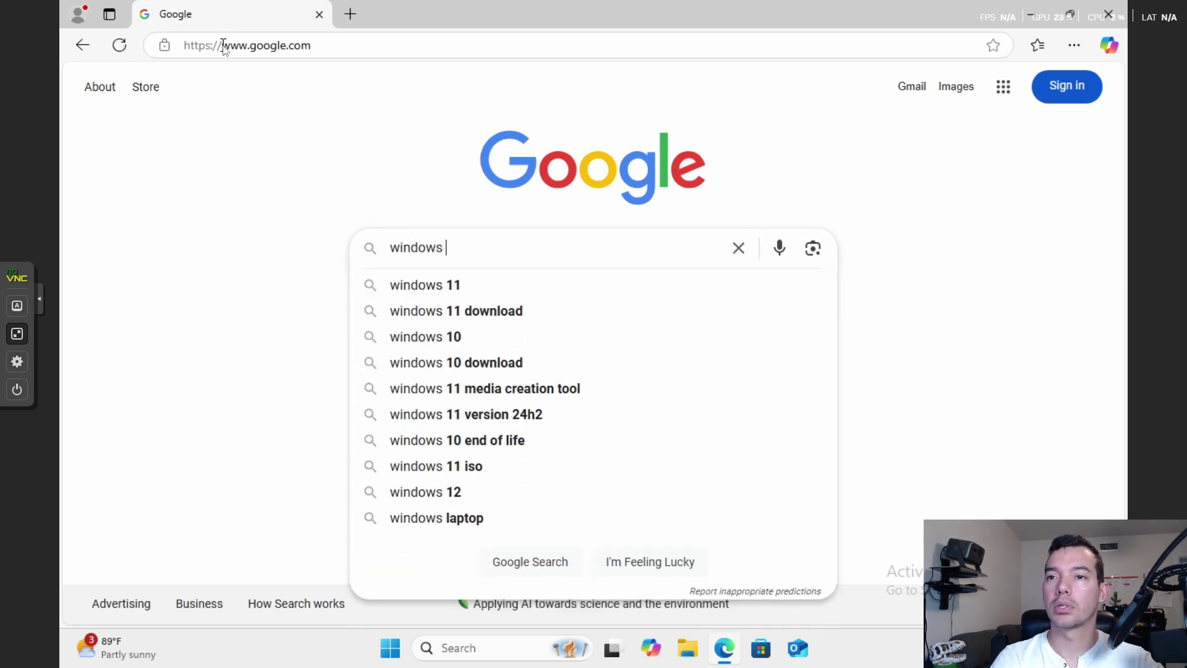
type("1q")
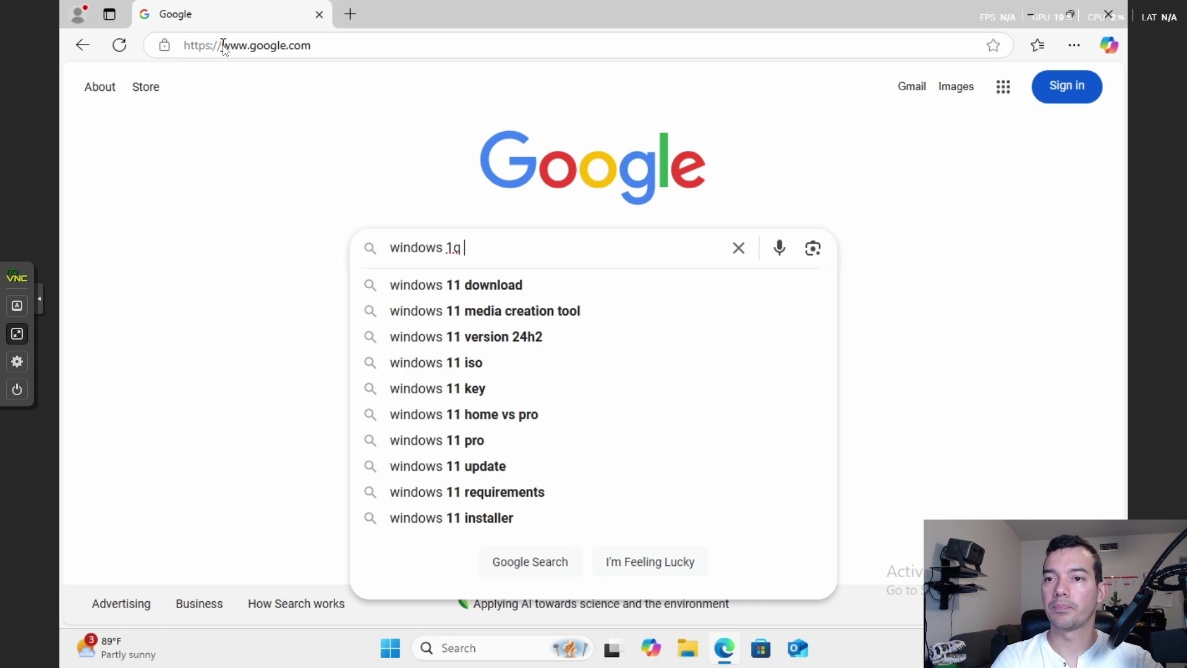
key("BackSpace")
type("1 ima")
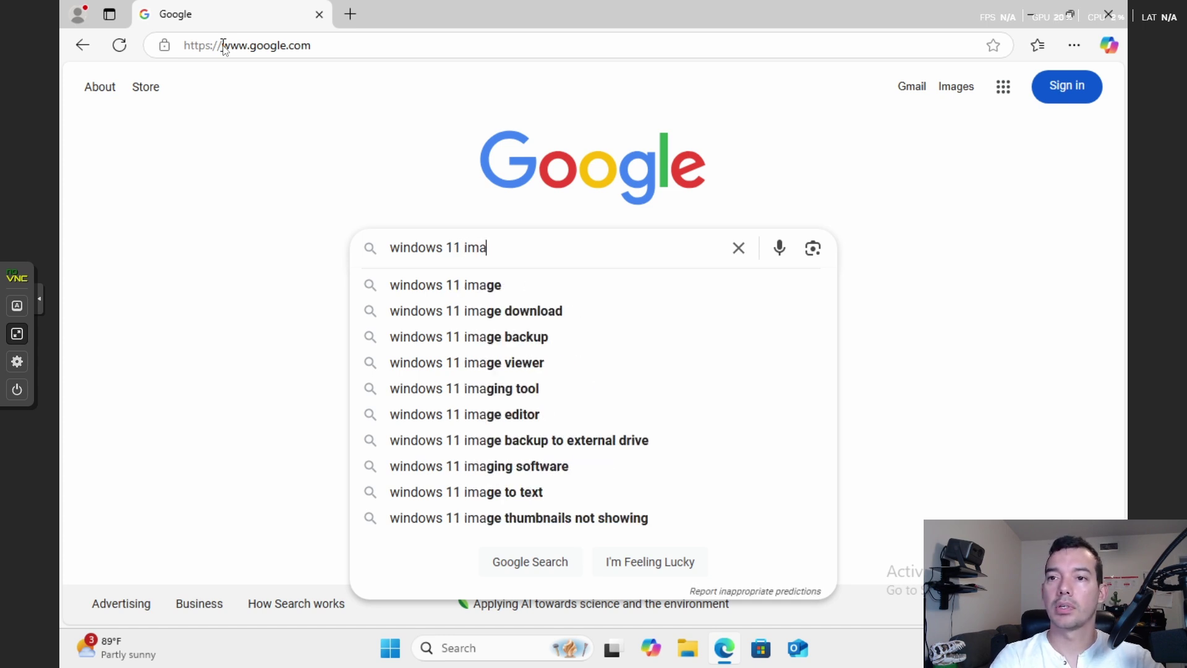
type("ge creat")
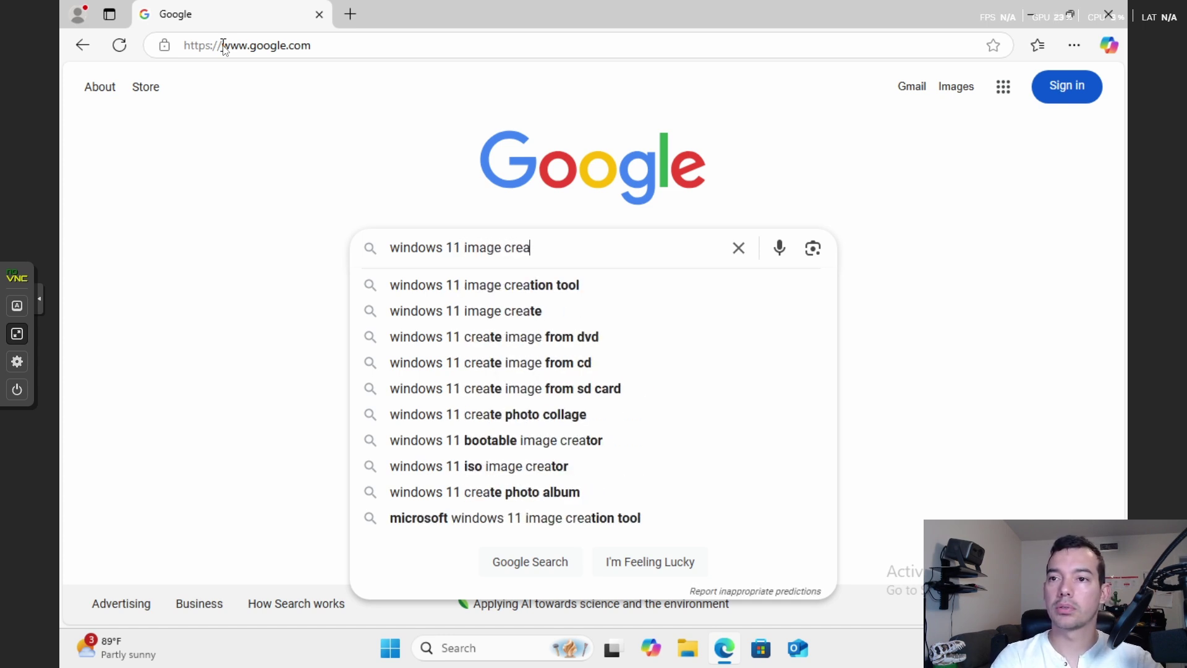
Search for the Windows 11 image creation tool and open the Create installation media article
left_click(511, 287)
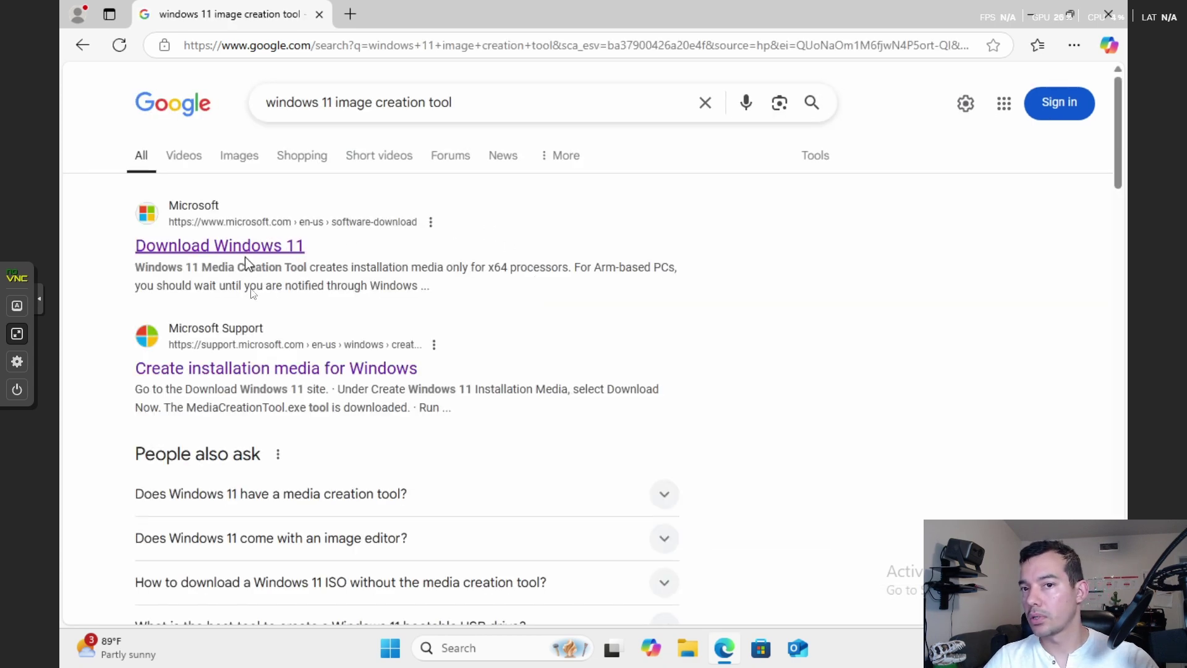
left_click(312, 370)
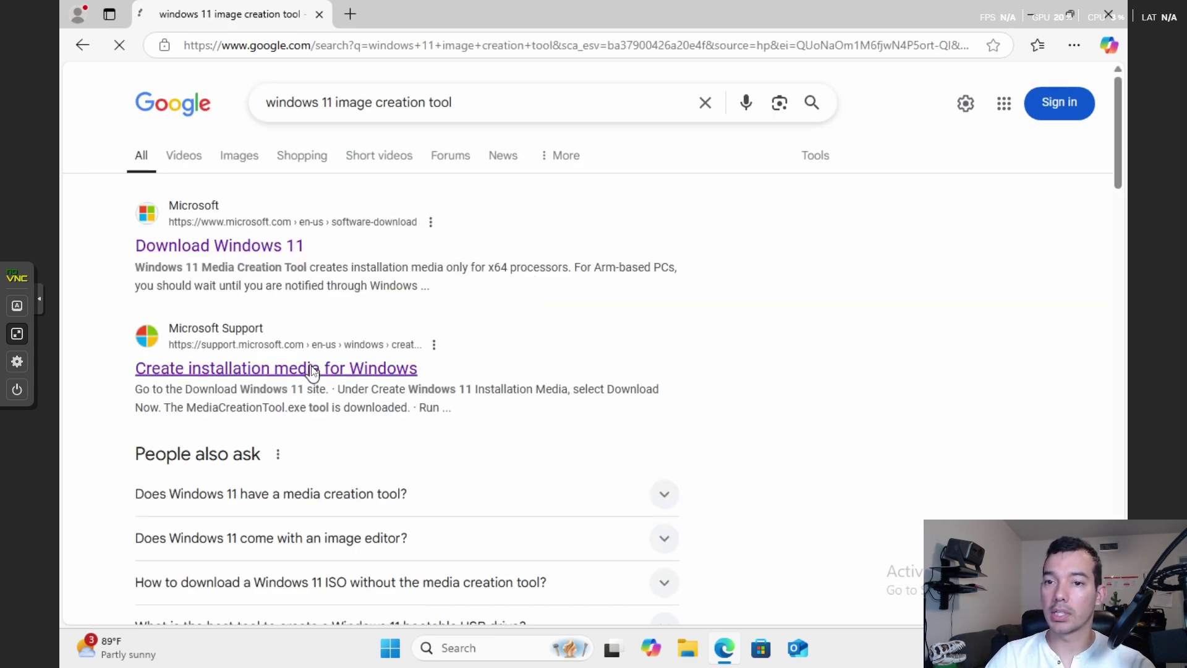
scroll(377, 464, "down", 2)
left_click(433, 303)
left_click(373, 307)
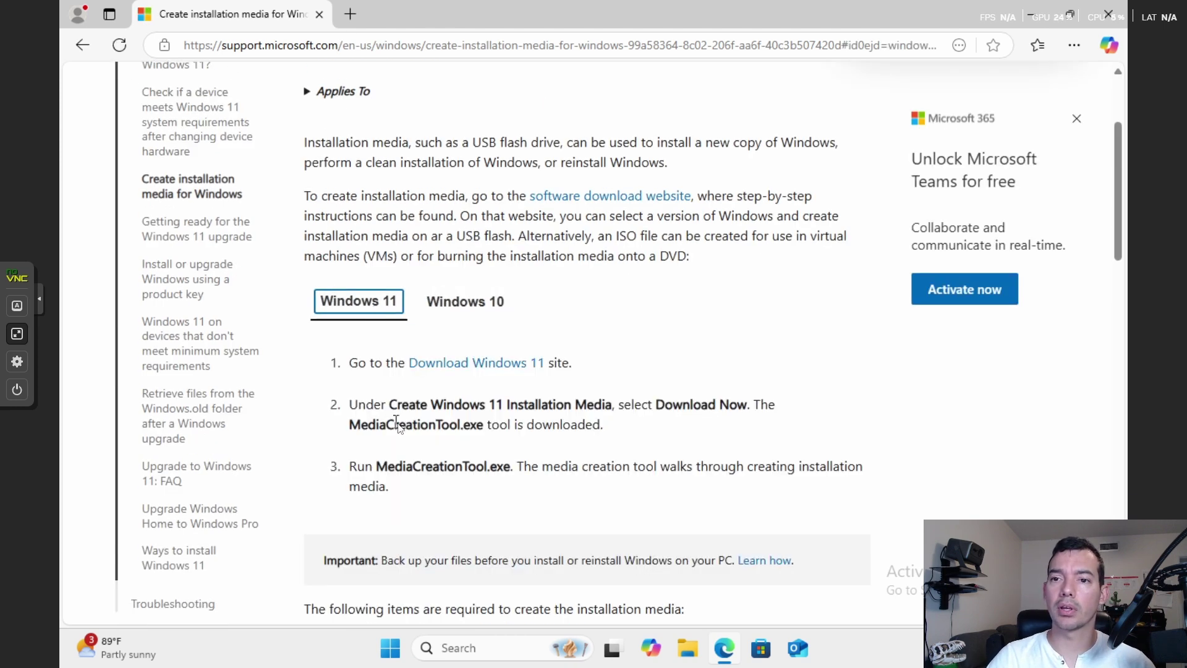
On the Download Windows 11 page, select Windows 11 (multi-edition ISO for x64 devices)
left_click(465, 363)
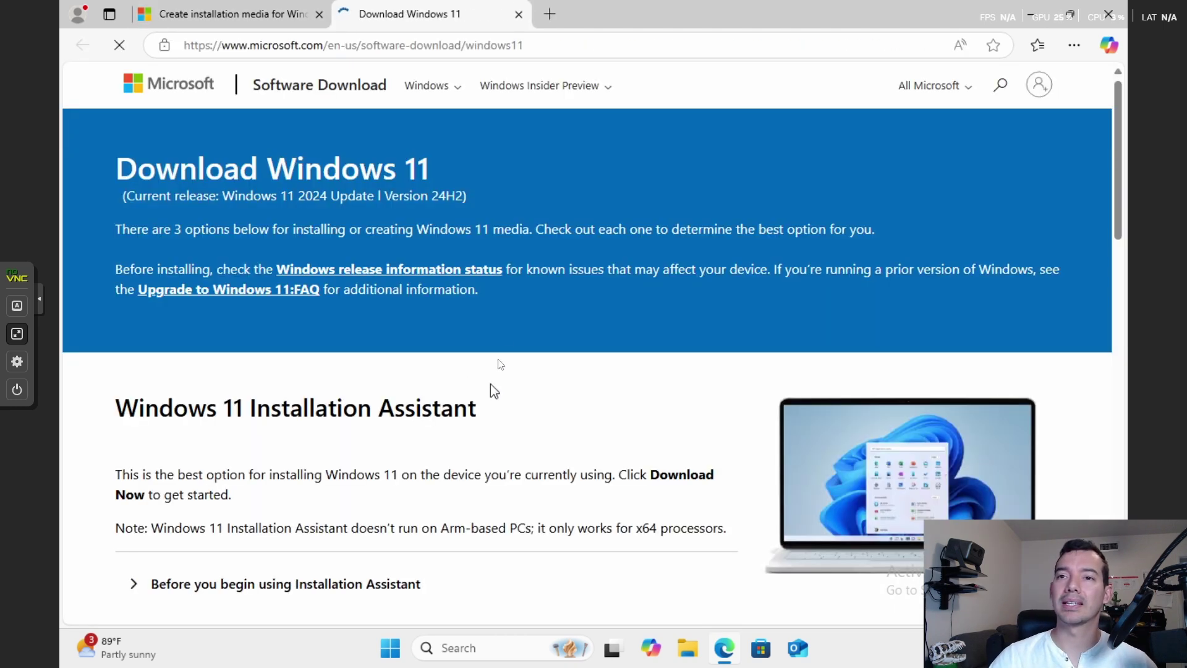
scroll(501, 334, "down", 10)
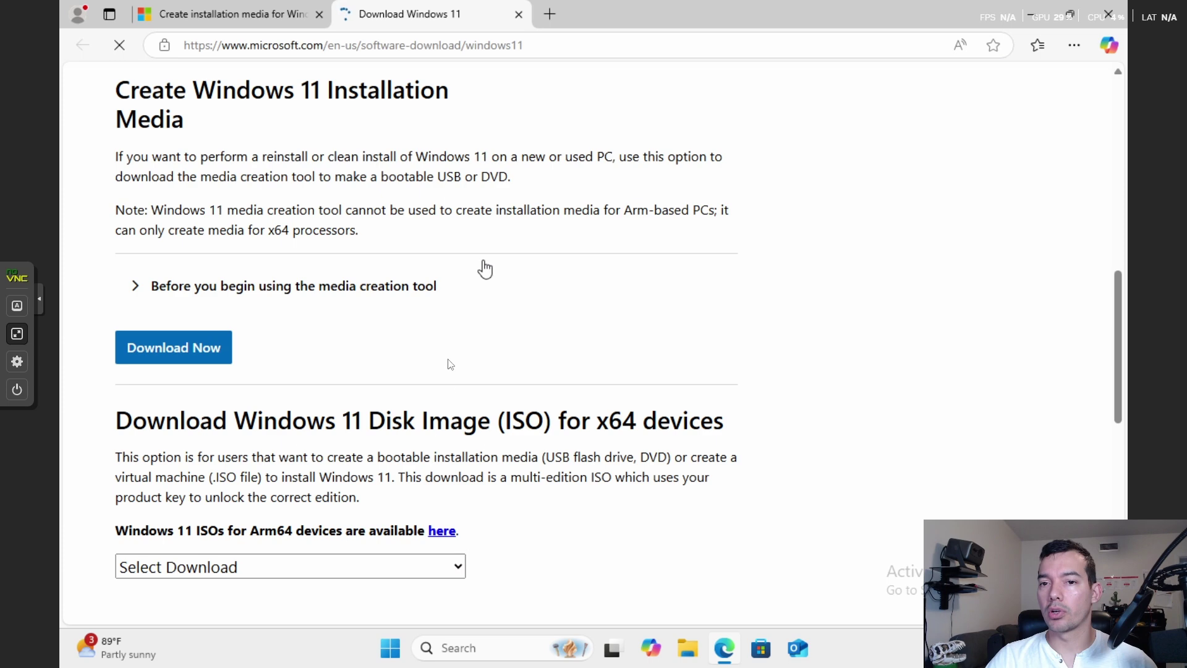
scroll(446, 399, "down", 4)
left_click(290, 322)
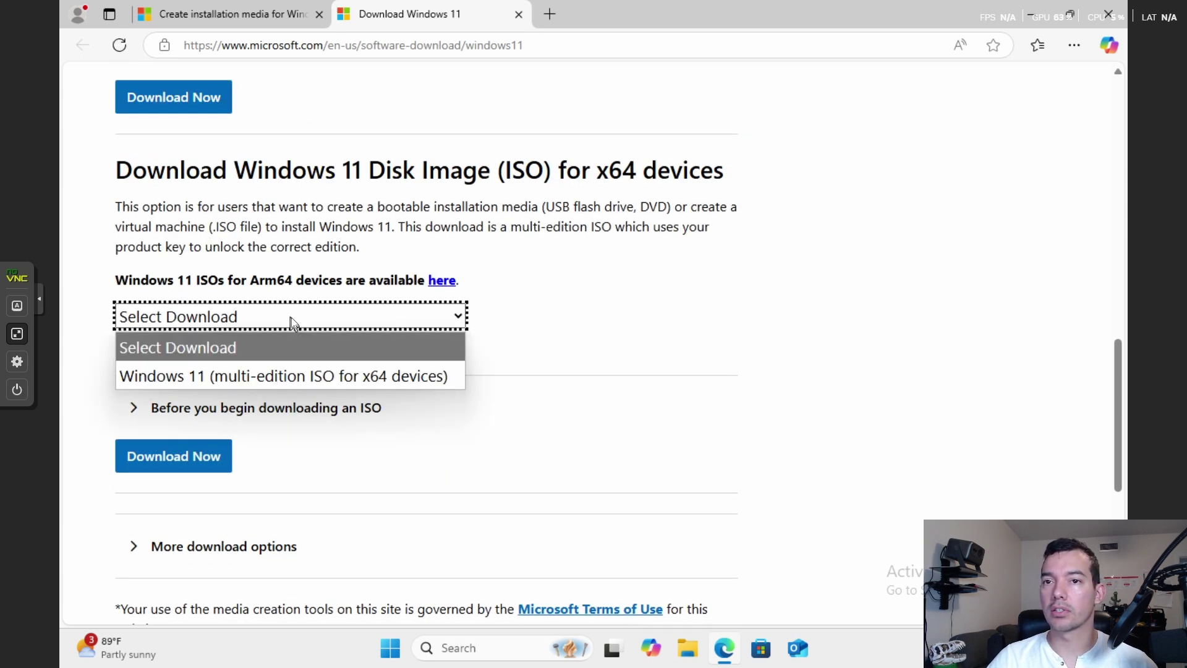
left_click(276, 377)
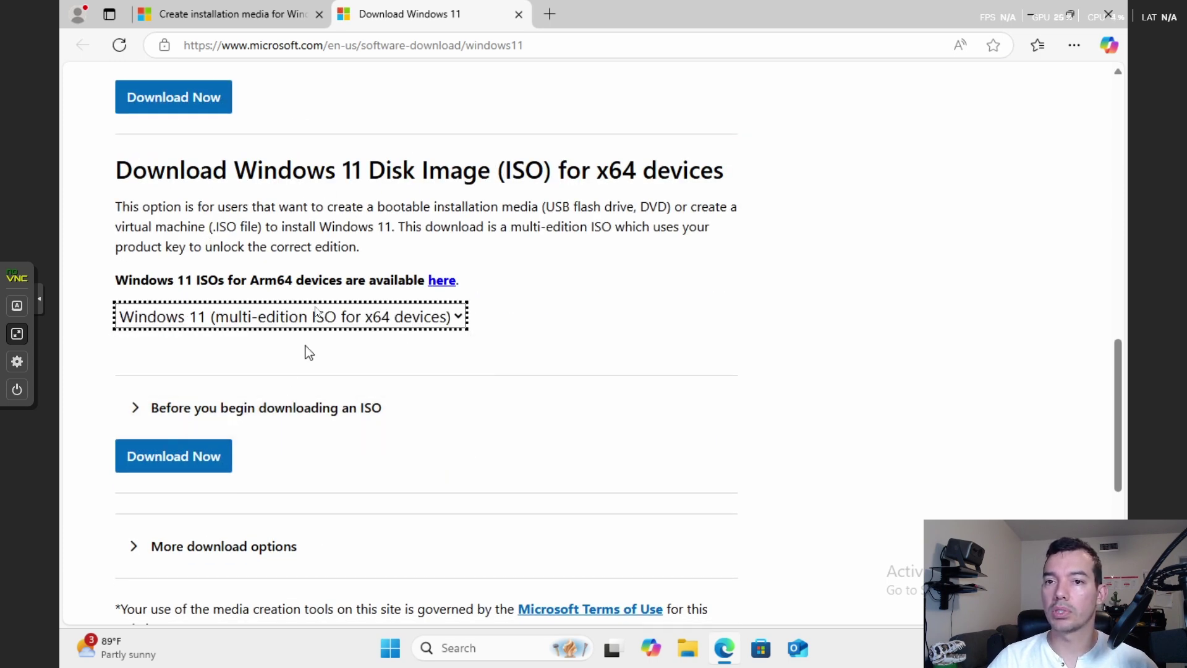
Request the ISO download and confirm English (United States) as the product language
left_click(187, 450)
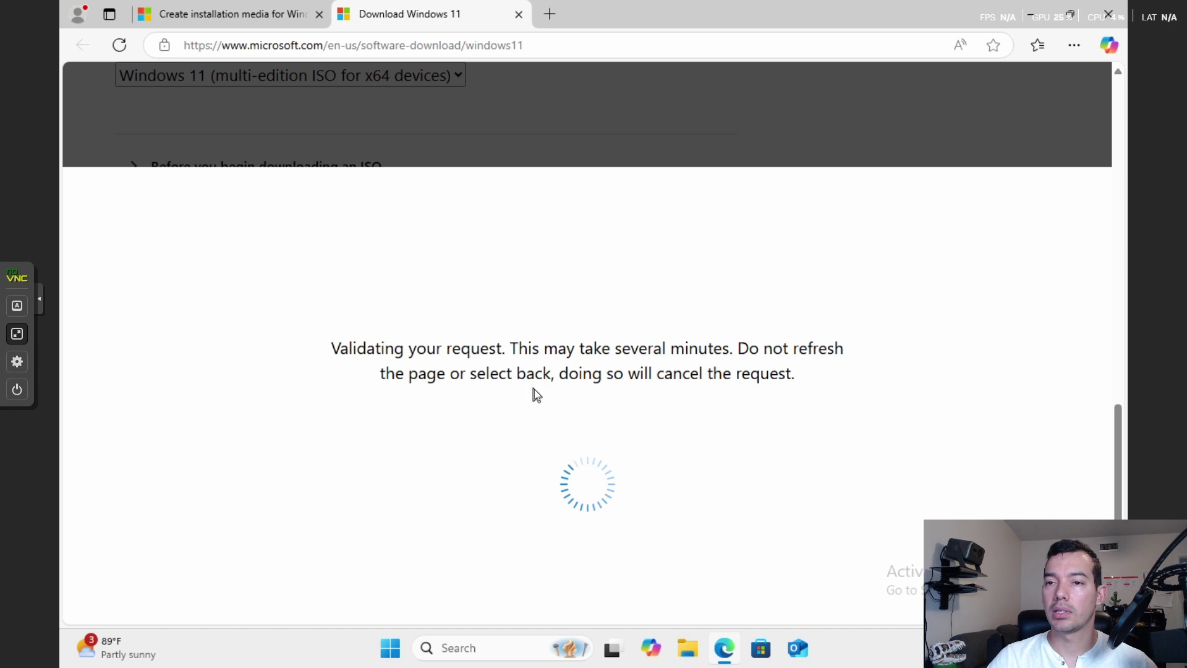
left_click(272, 387)
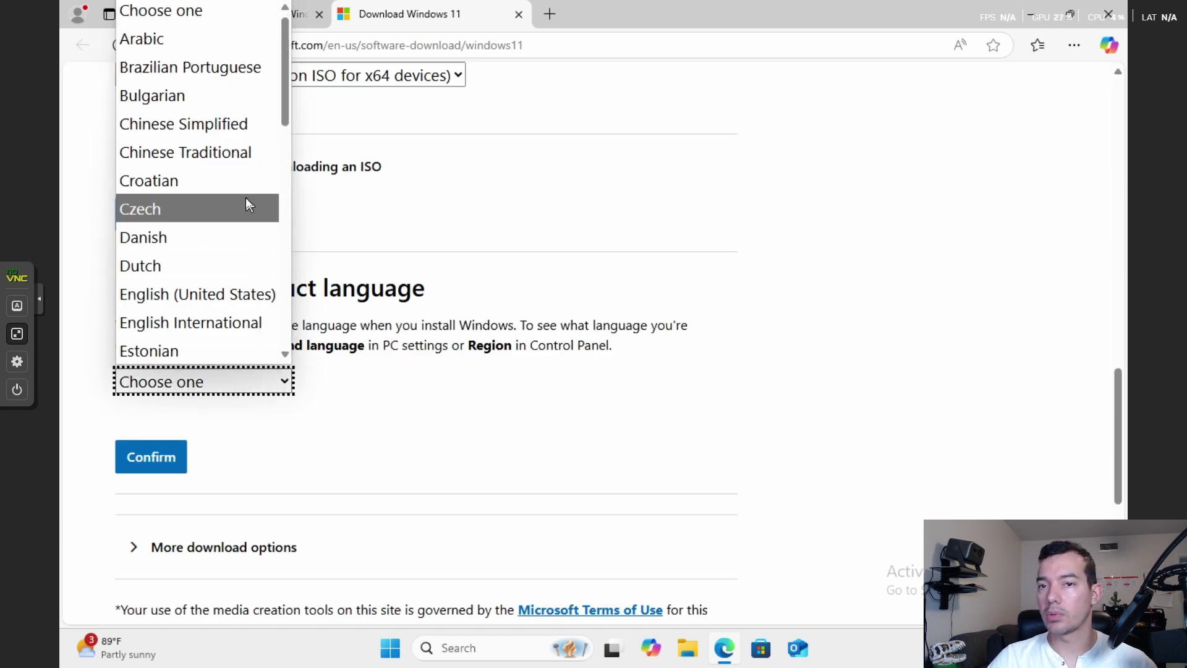
left_click(231, 300)
left_click(165, 469)
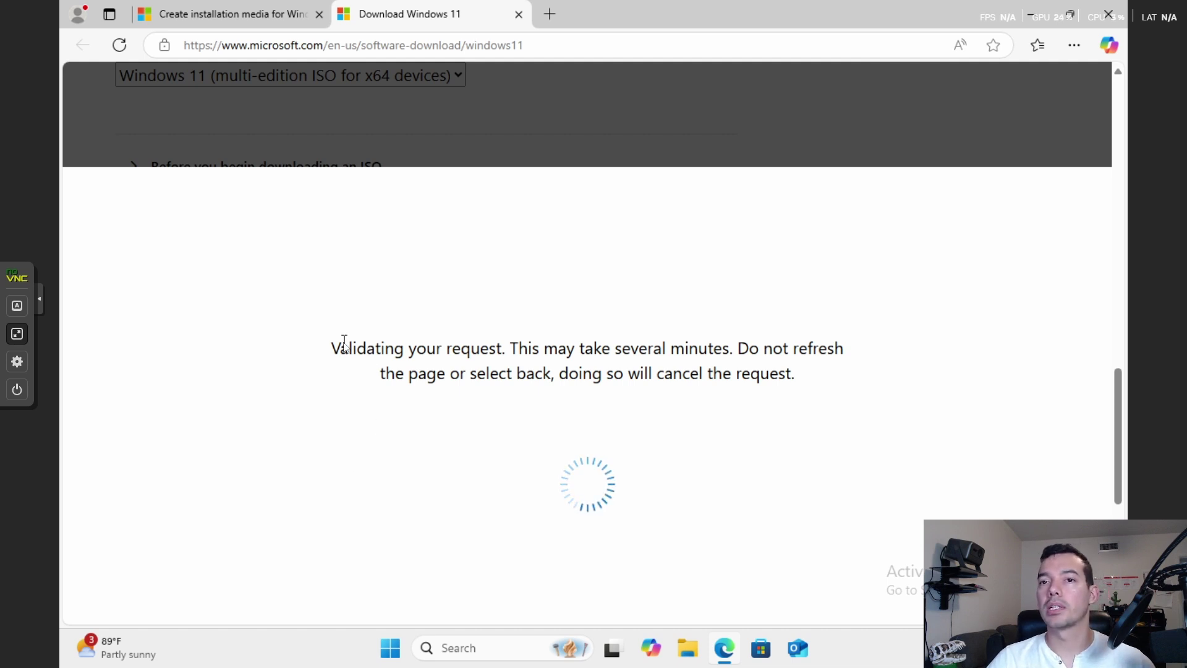
Start the 64-bit Windows 11 download, then cancel it and close the downloads panel
scroll(339, 331, "down", 2)
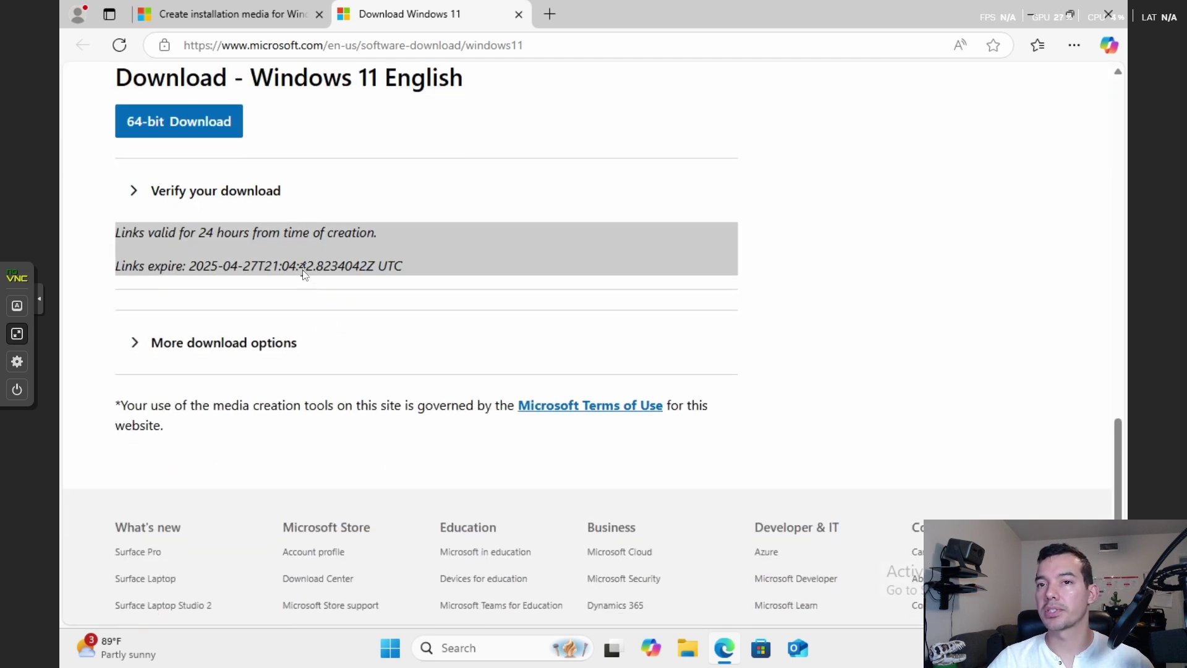
left_click(215, 127)
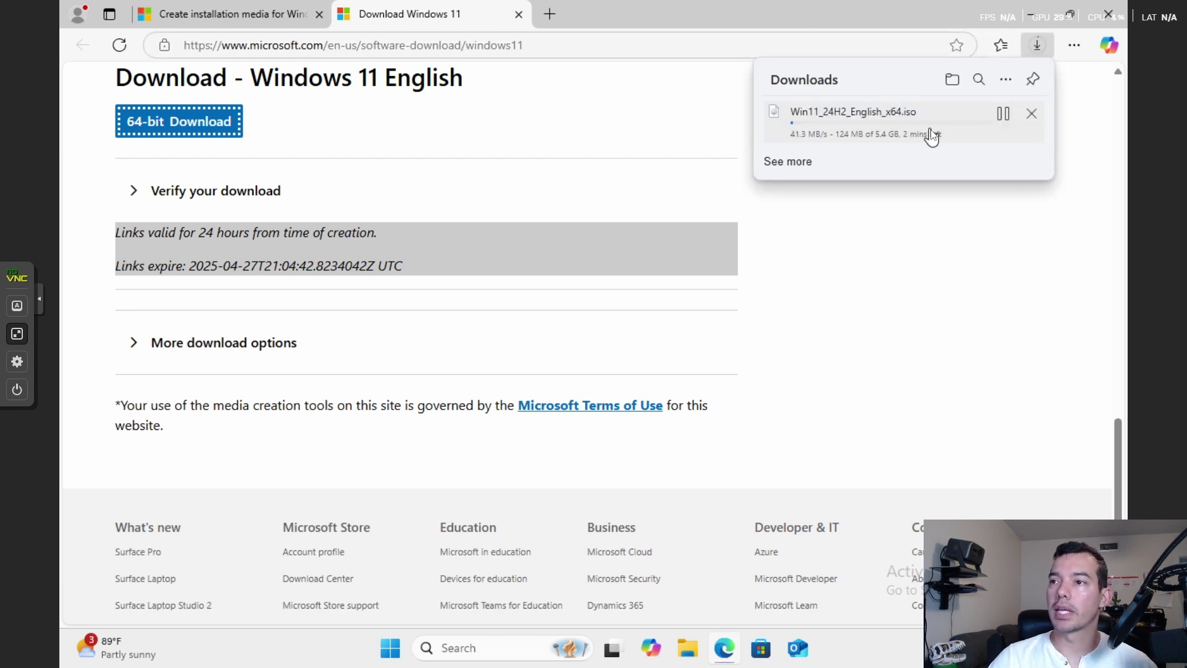
left_click(1031, 114)
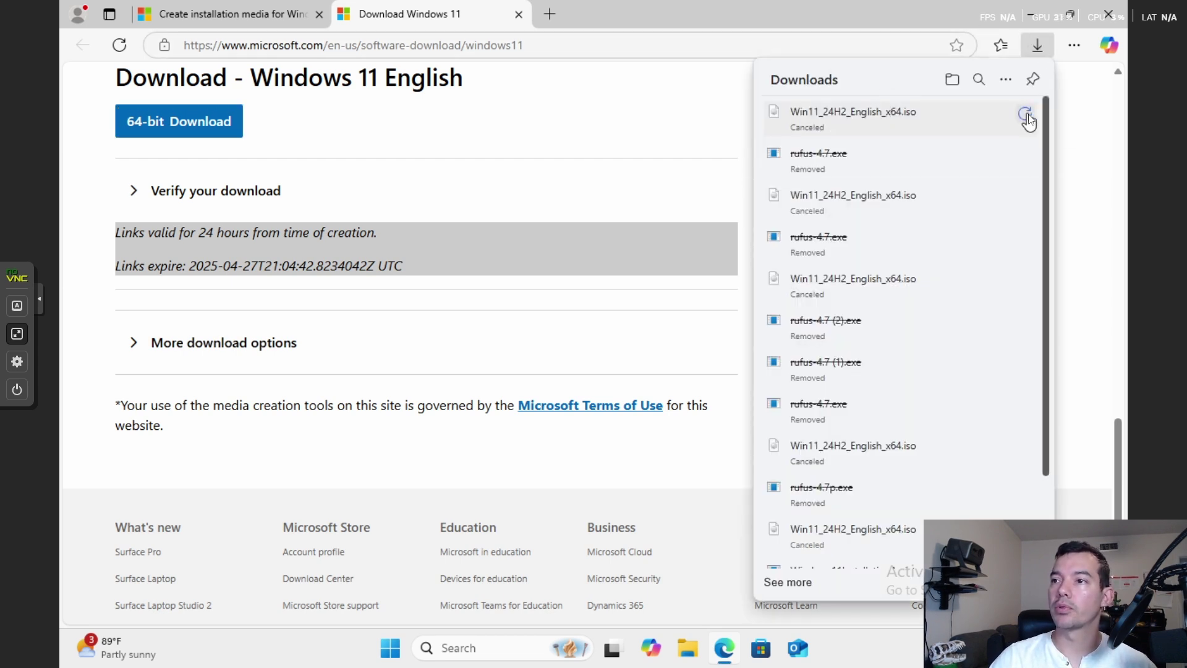
left_click(1085, 214)
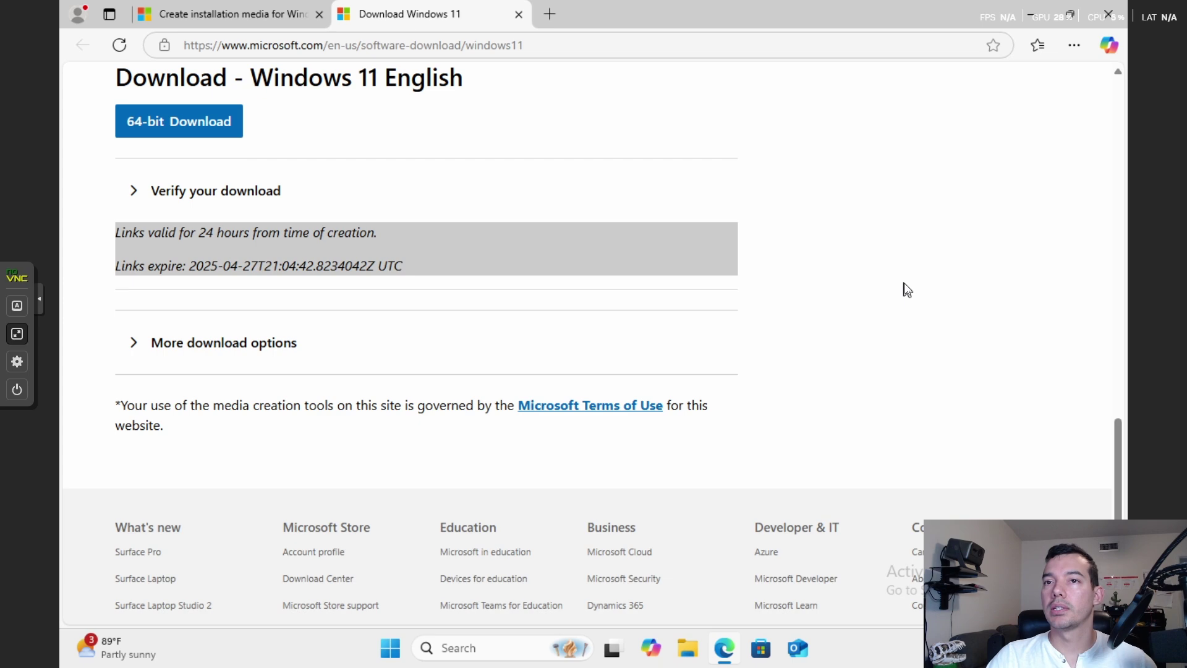
In a new tab, load google.com and search for 'rufus'
left_click(550, 14)
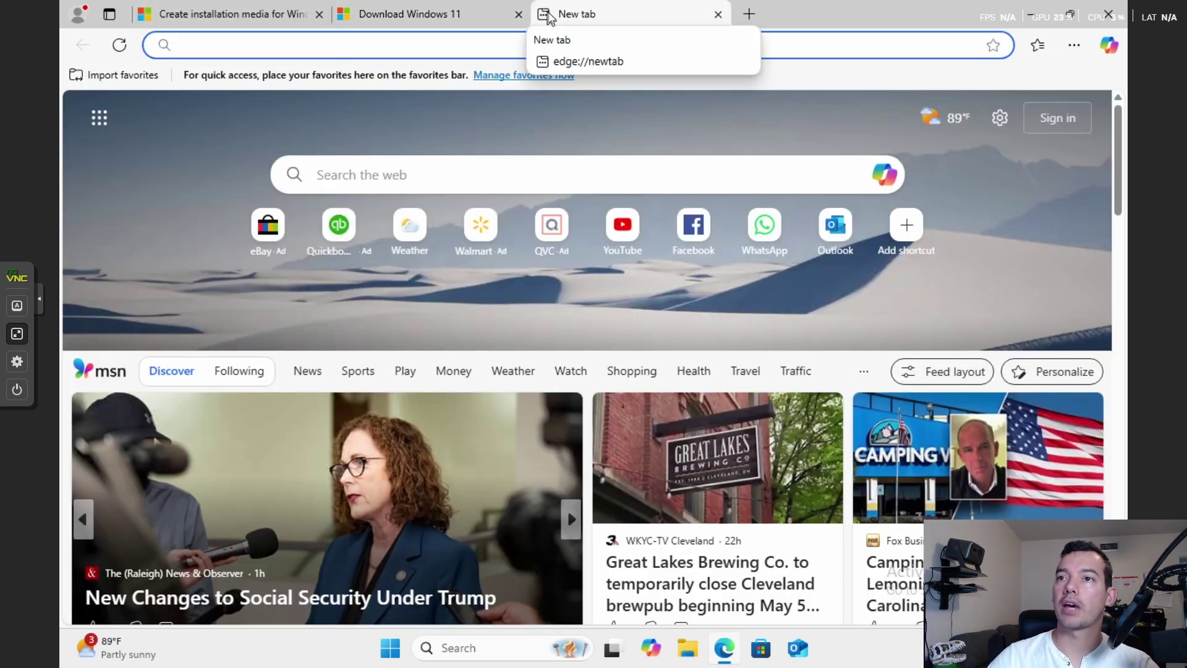
left_click(311, 45)
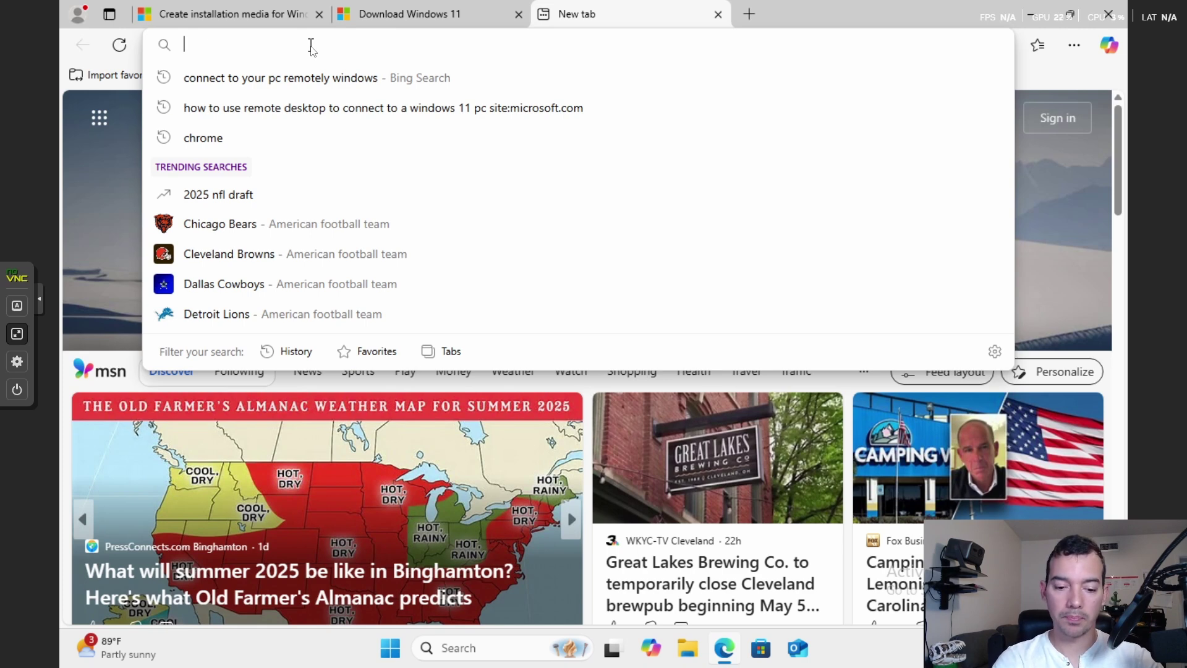
type("google.com")
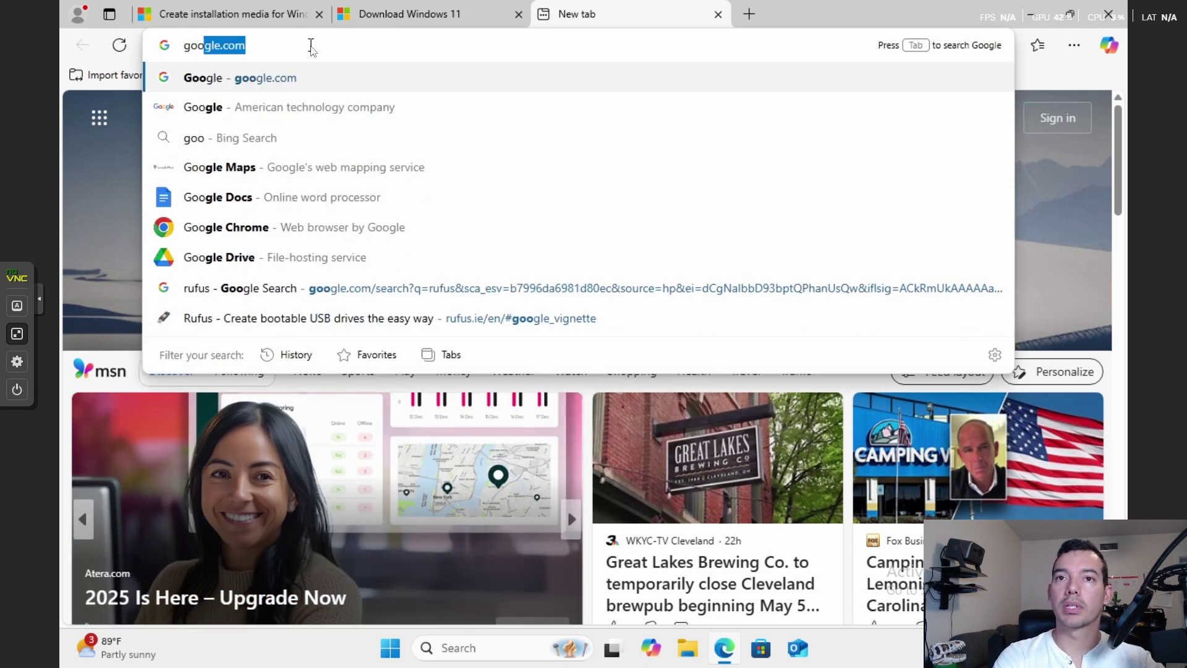
key("Return")
type("rufus")
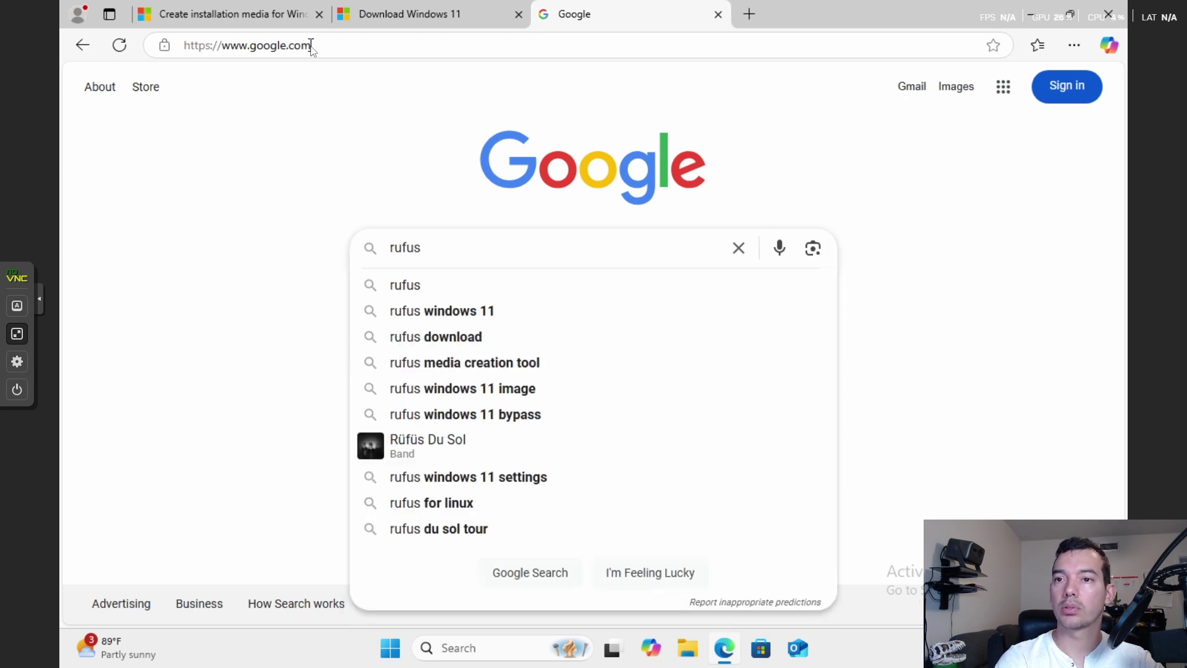
key("Return")
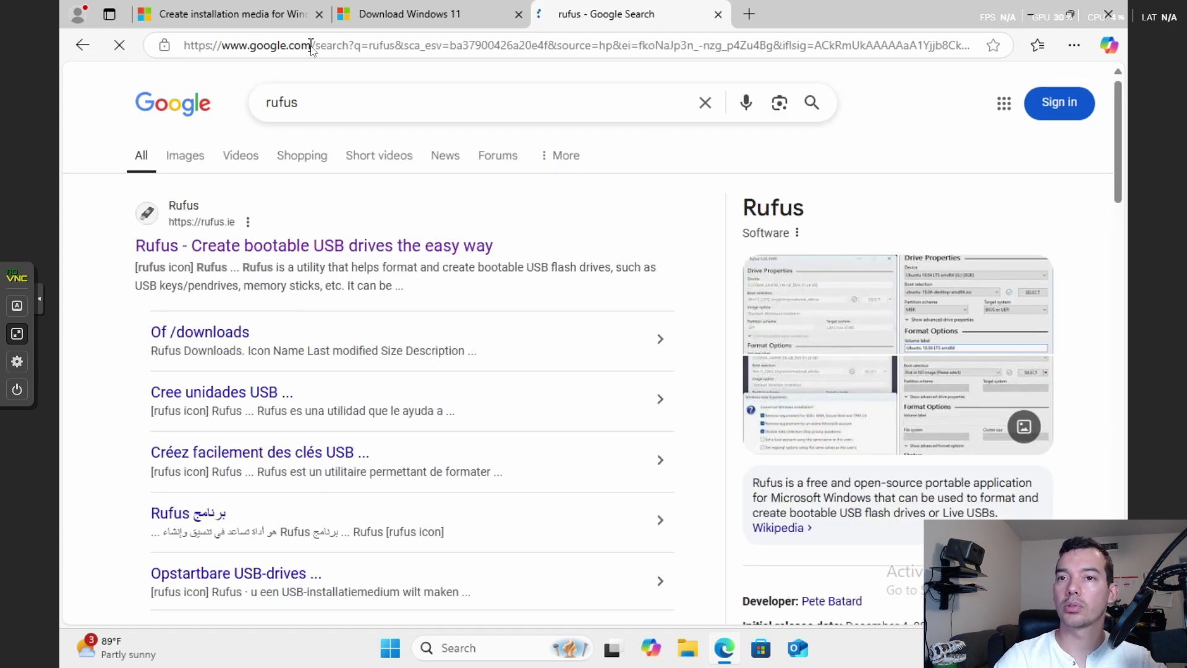
Download rufus-4.7.exe from the official Rufus site, dismissing the ad
left_click(315, 247)
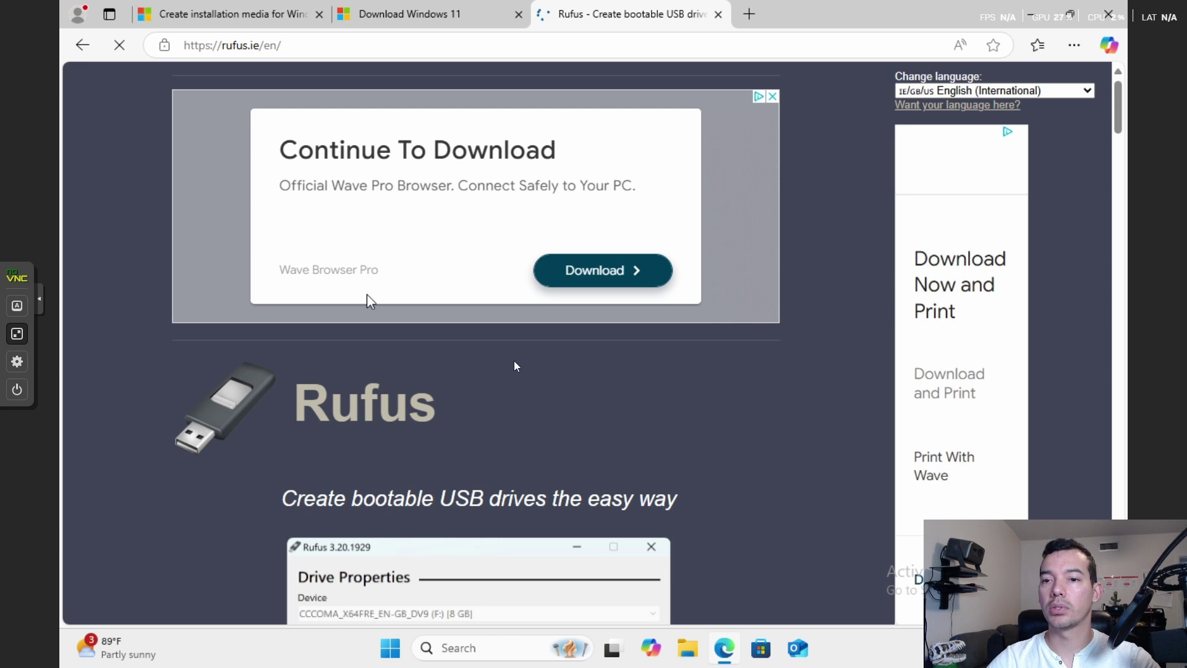
scroll(556, 356, "down", 3)
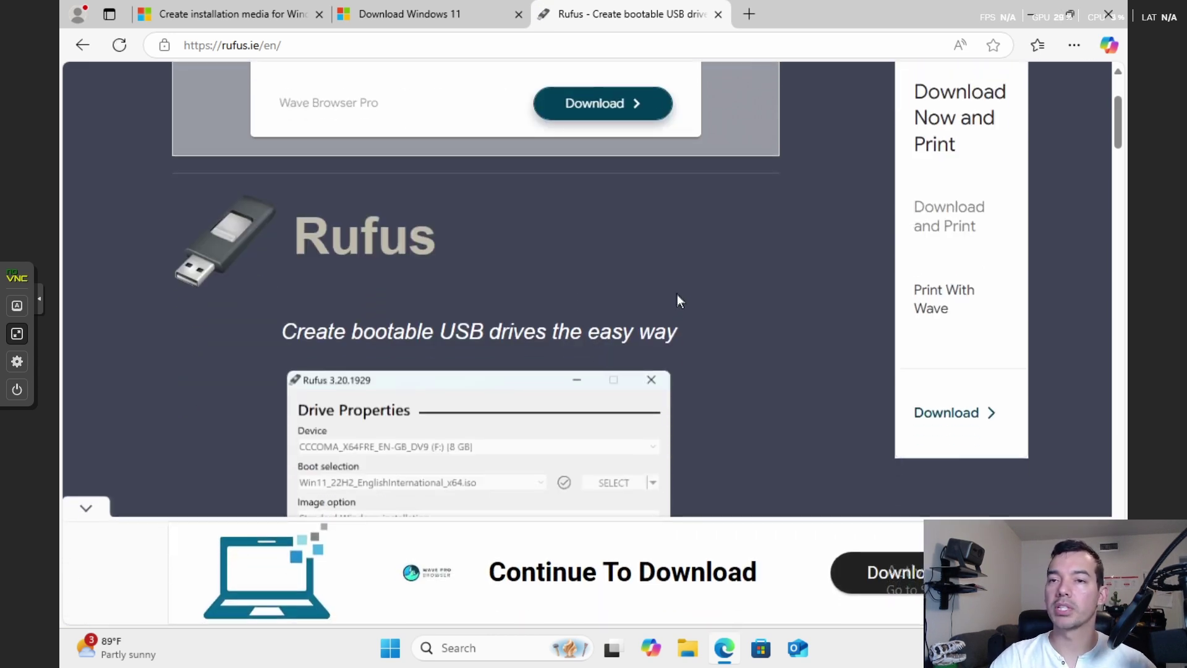
scroll(678, 295, "down", 6)
scroll(677, 297, "down", 6)
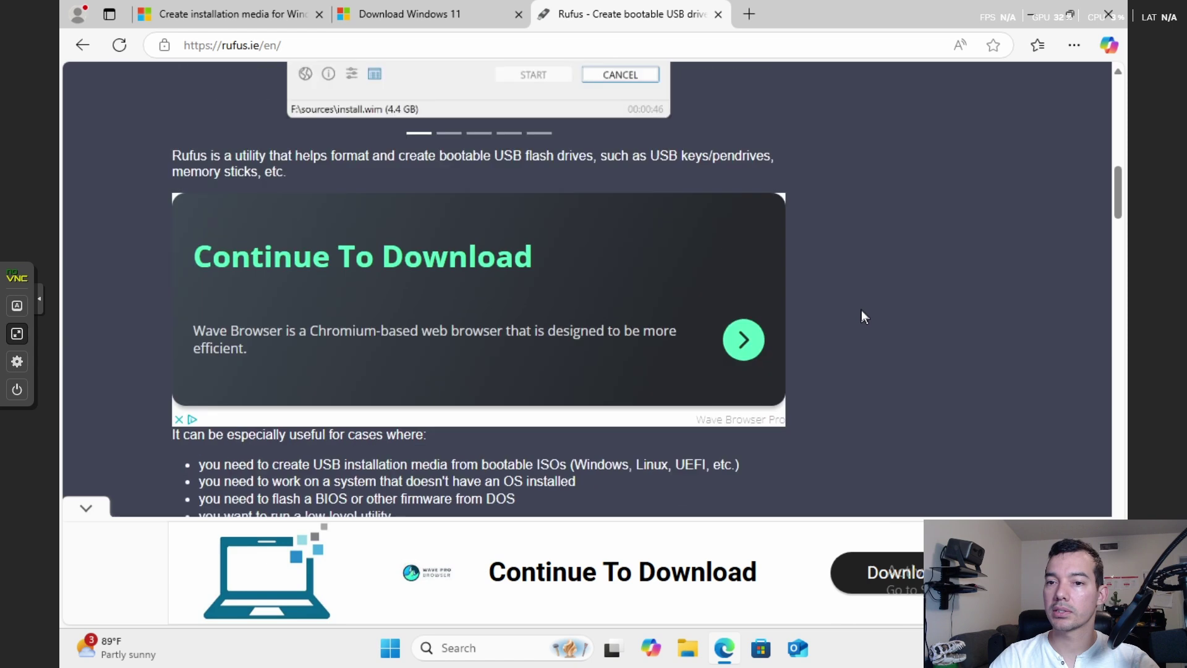
scroll(862, 315, "down", 7)
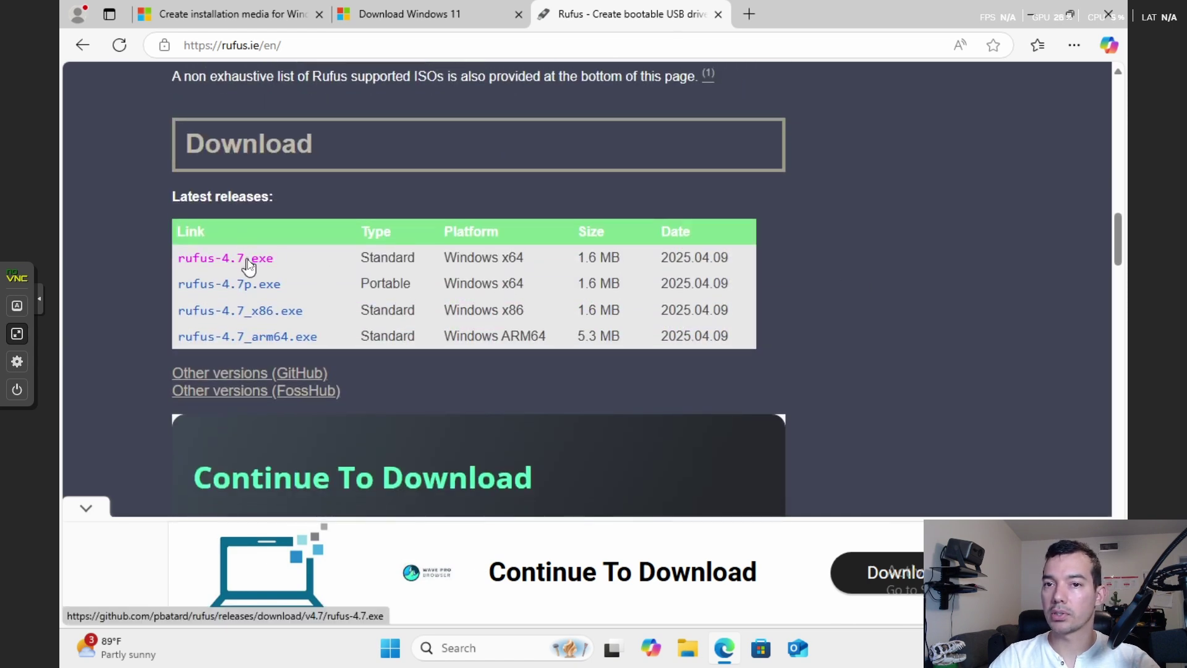
left_click(248, 259)
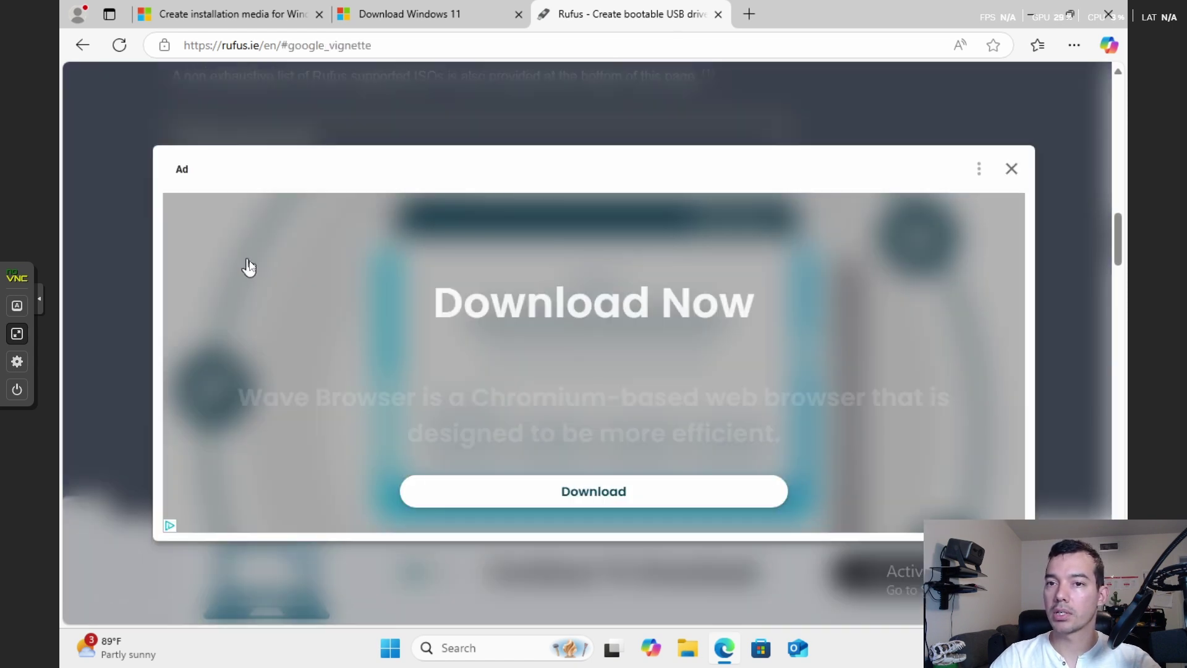
left_click(1012, 171)
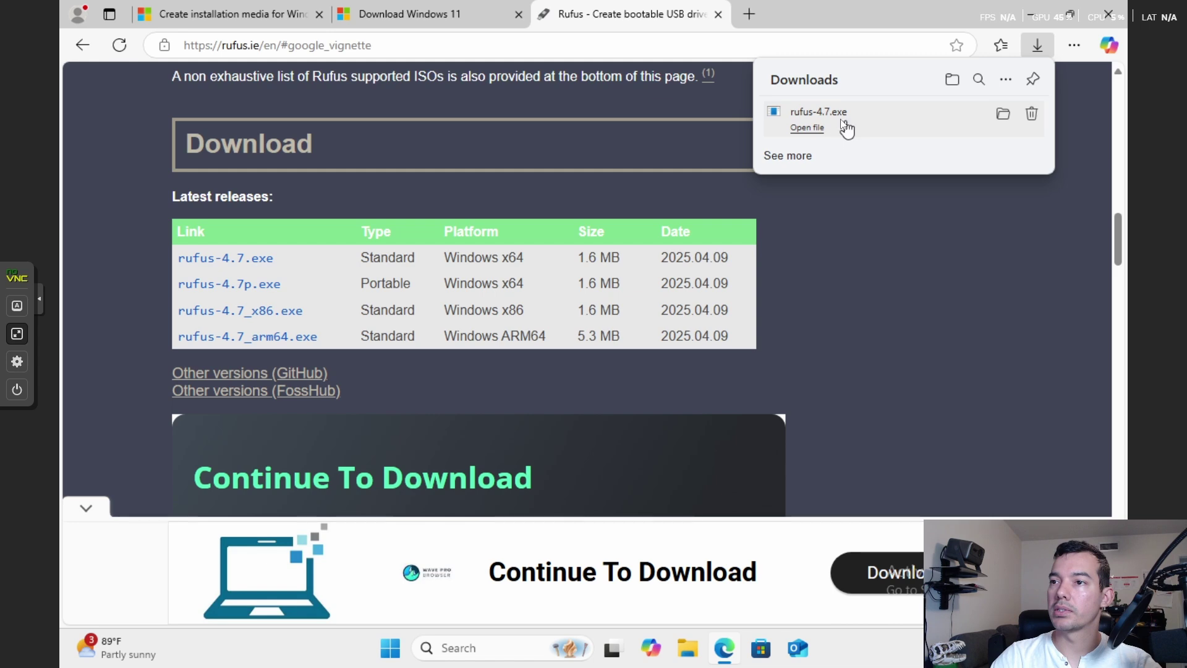
Launch rufus-4.7.exe with admin approval and load the Windows11.iso image
left_click(838, 123)
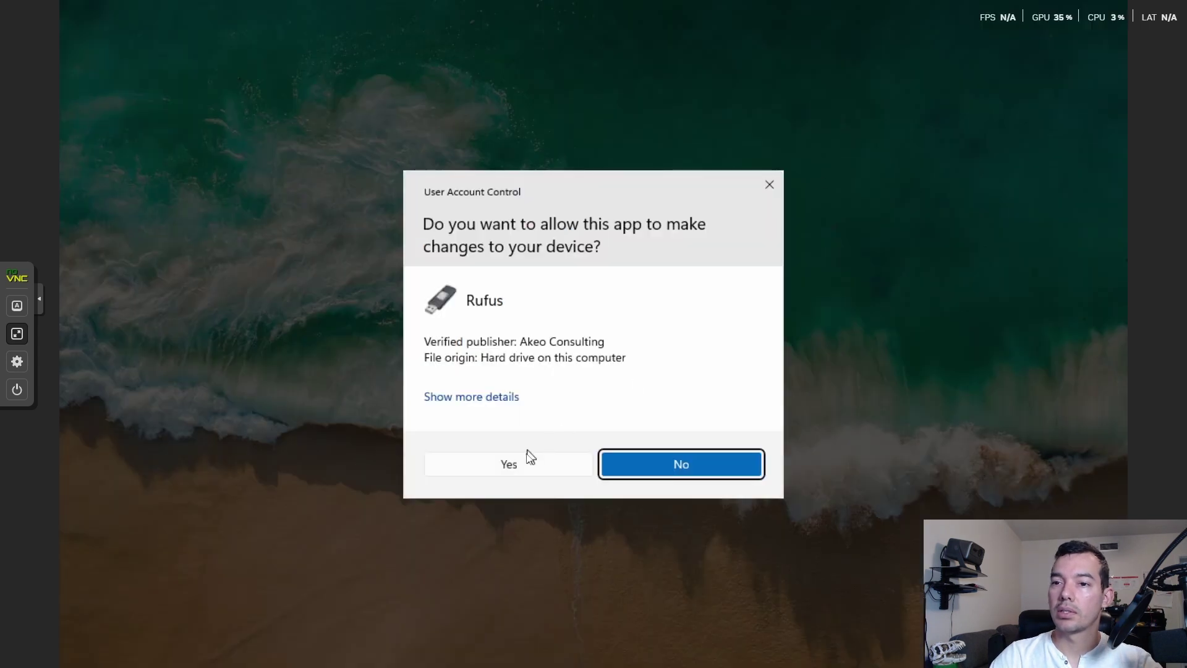
left_click(527, 465)
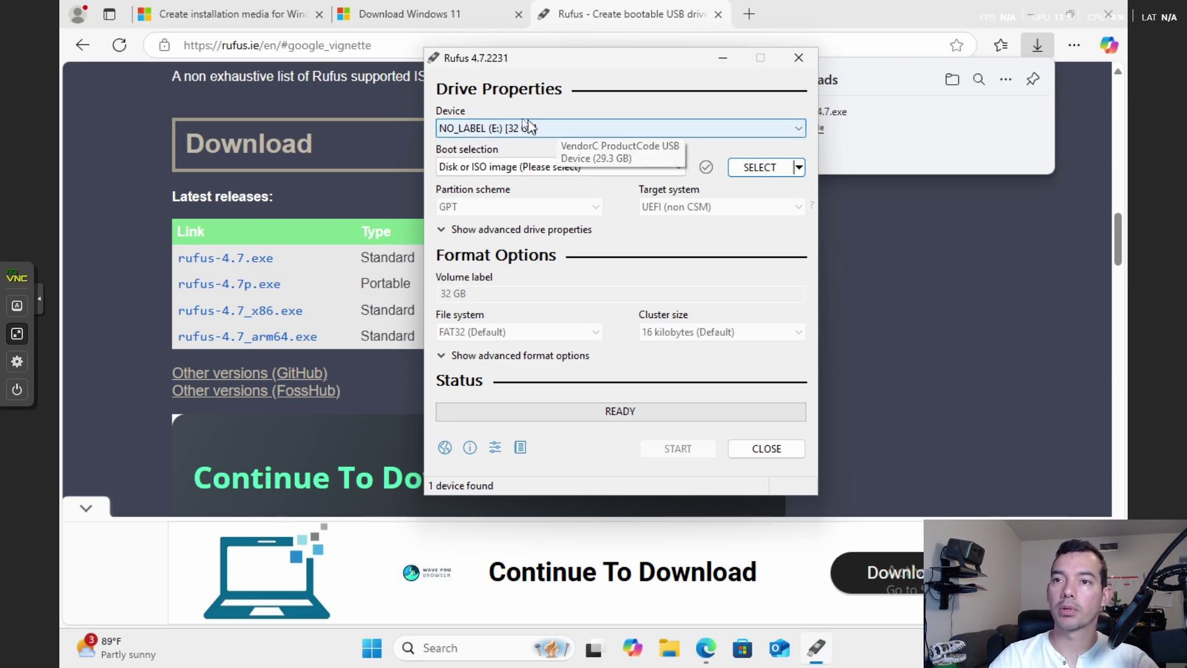
left_click(758, 168)
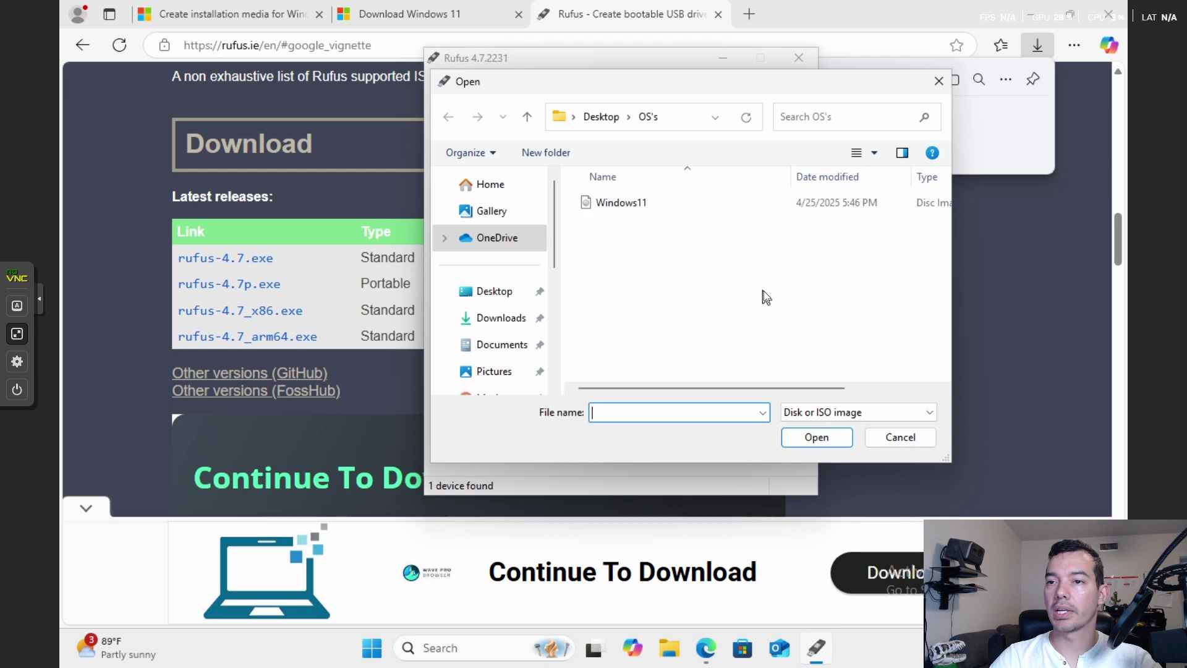
left_click(643, 209)
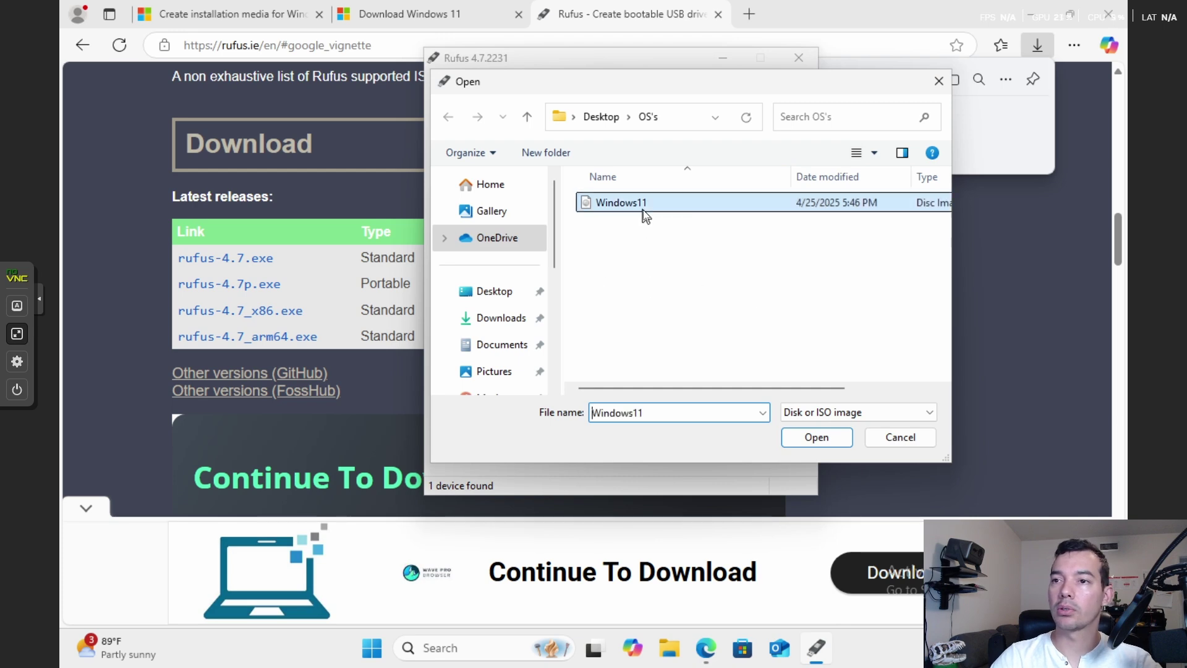
left_click(816, 437)
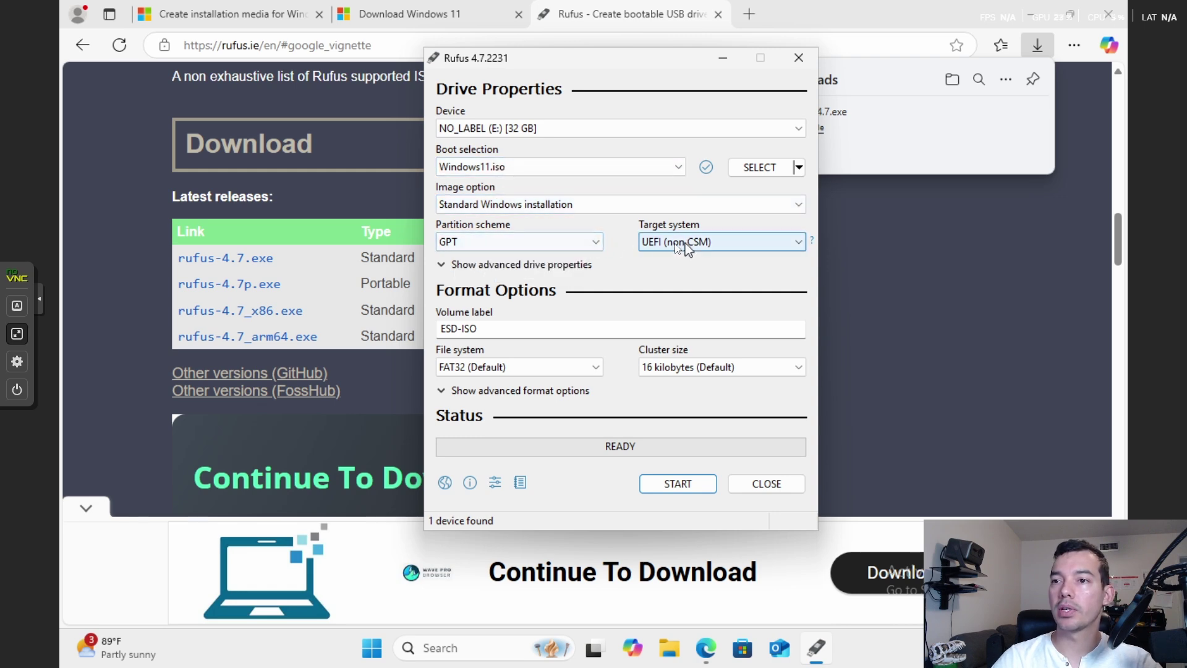
Keep GPT as the partition scheme and set the volume label to WIN11 24H2
left_click(543, 243)
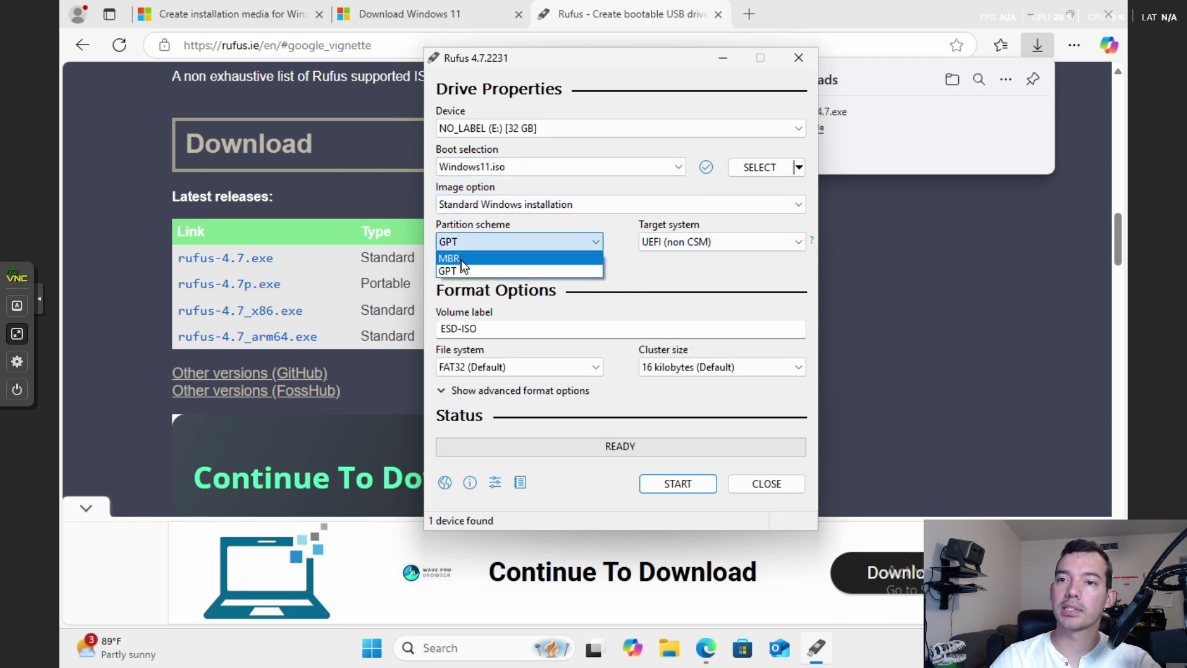
left_click(523, 272)
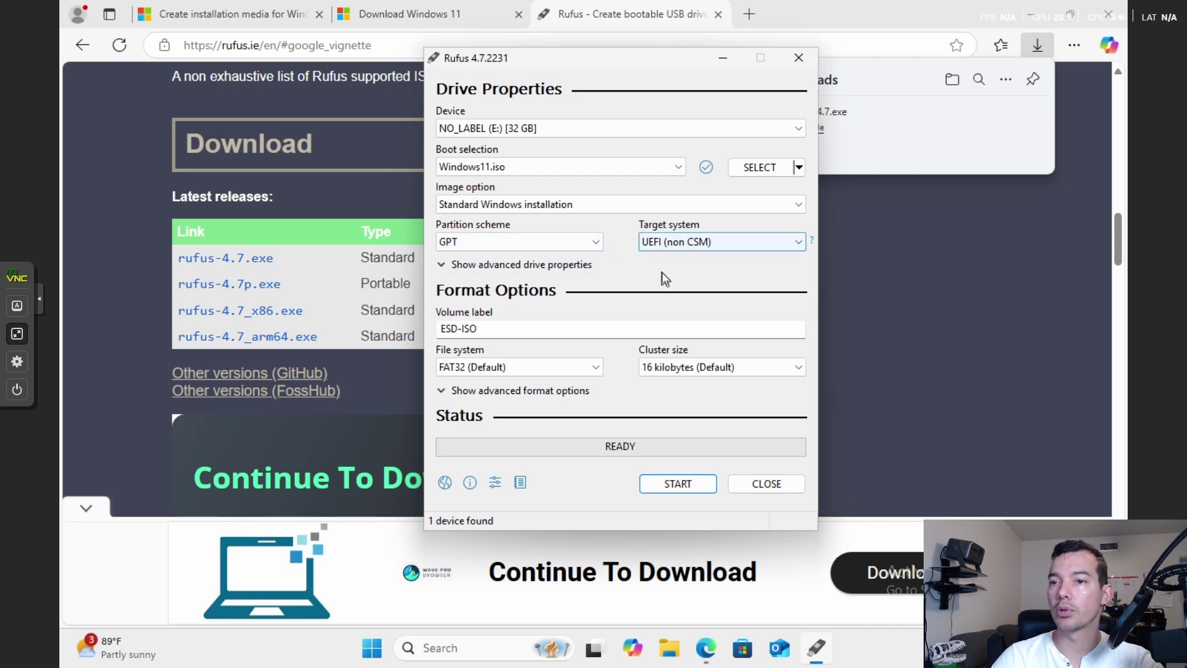
left_click_drag(491, 328, 464, 328)
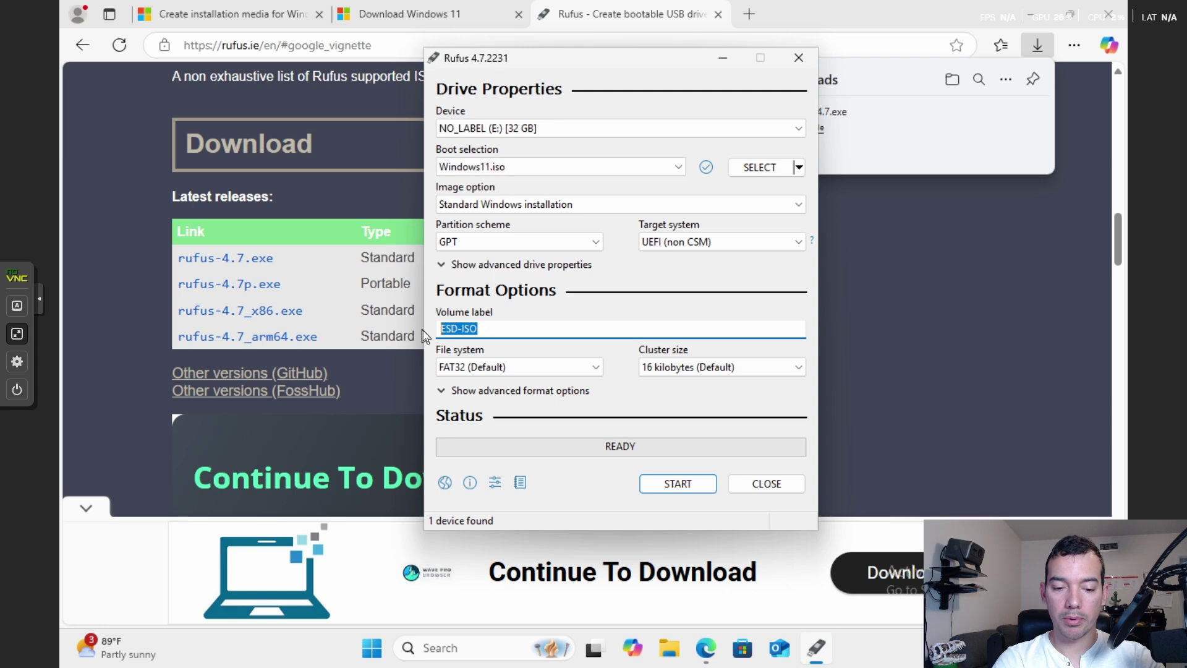
type("WIN11 ")
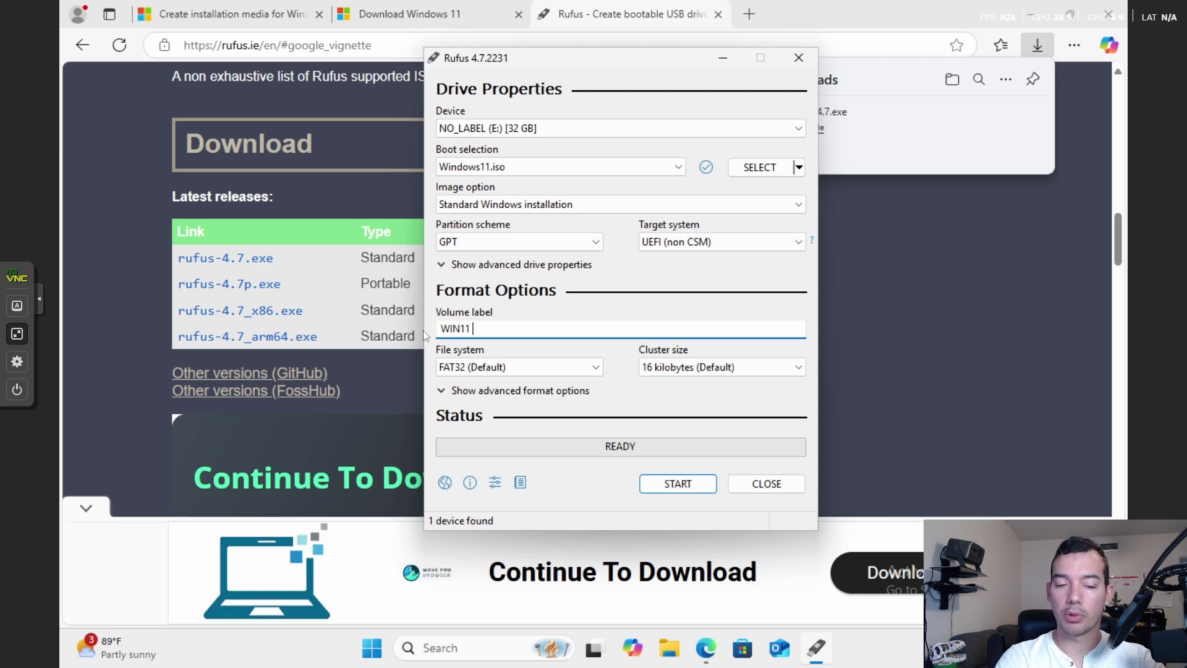
type("24")
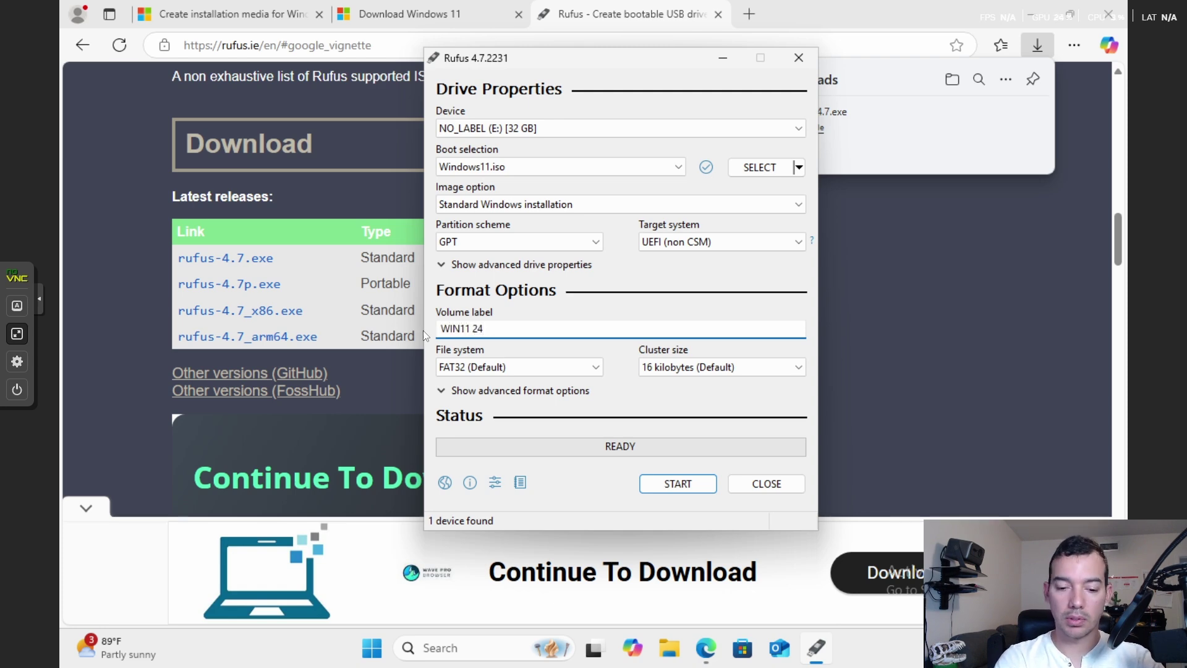
type("H2")
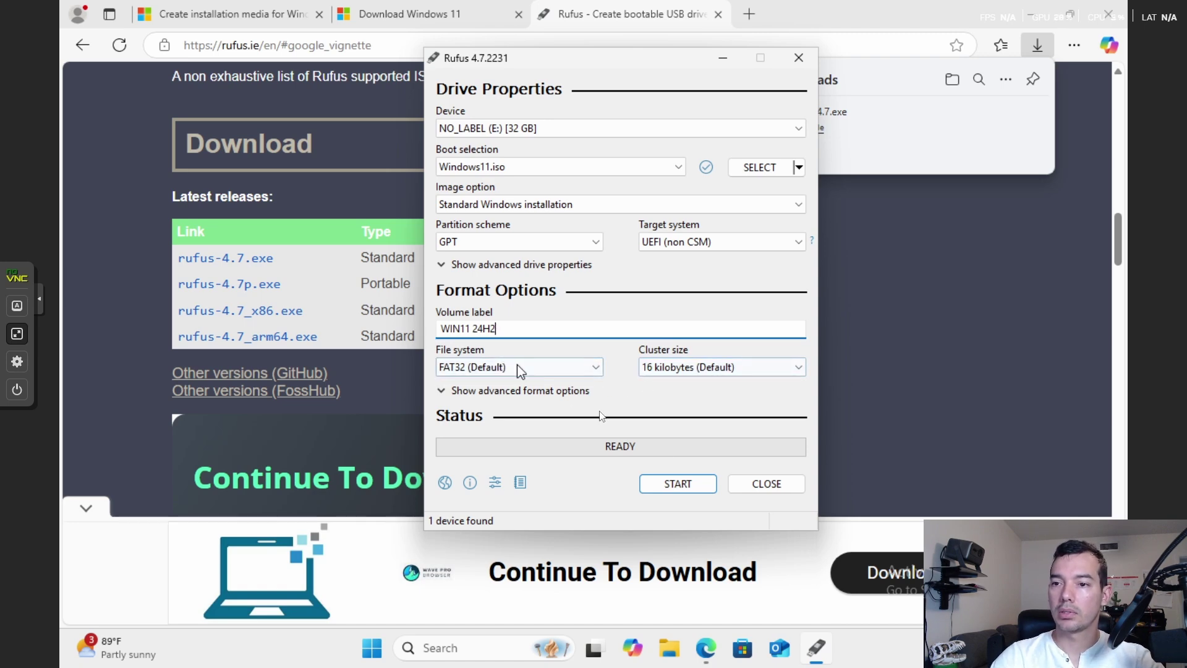
Start the write, keep all Windows customization options, edit the local account username, and accept
left_click(684, 486)
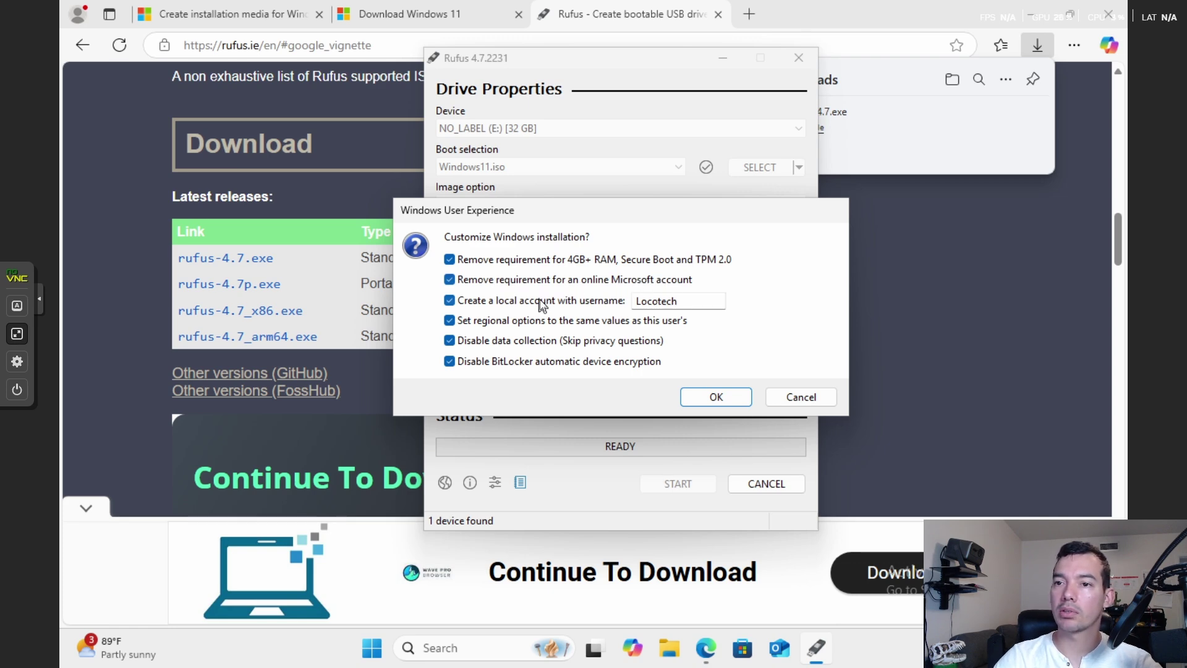
left_click(687, 303)
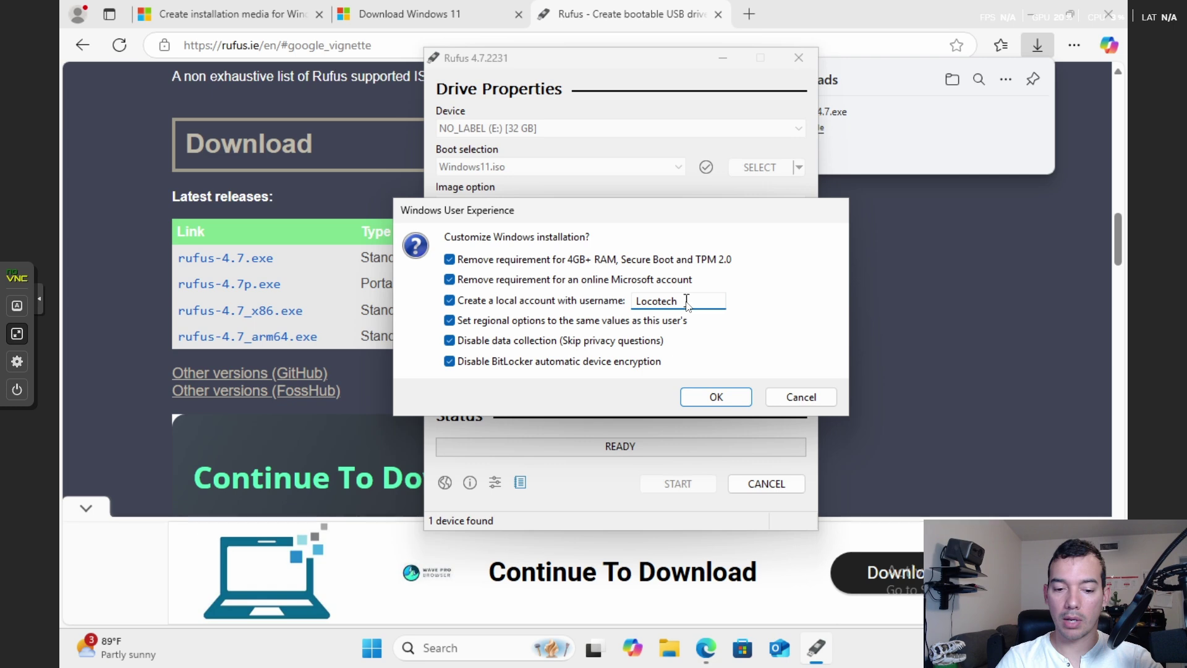
type("gu")
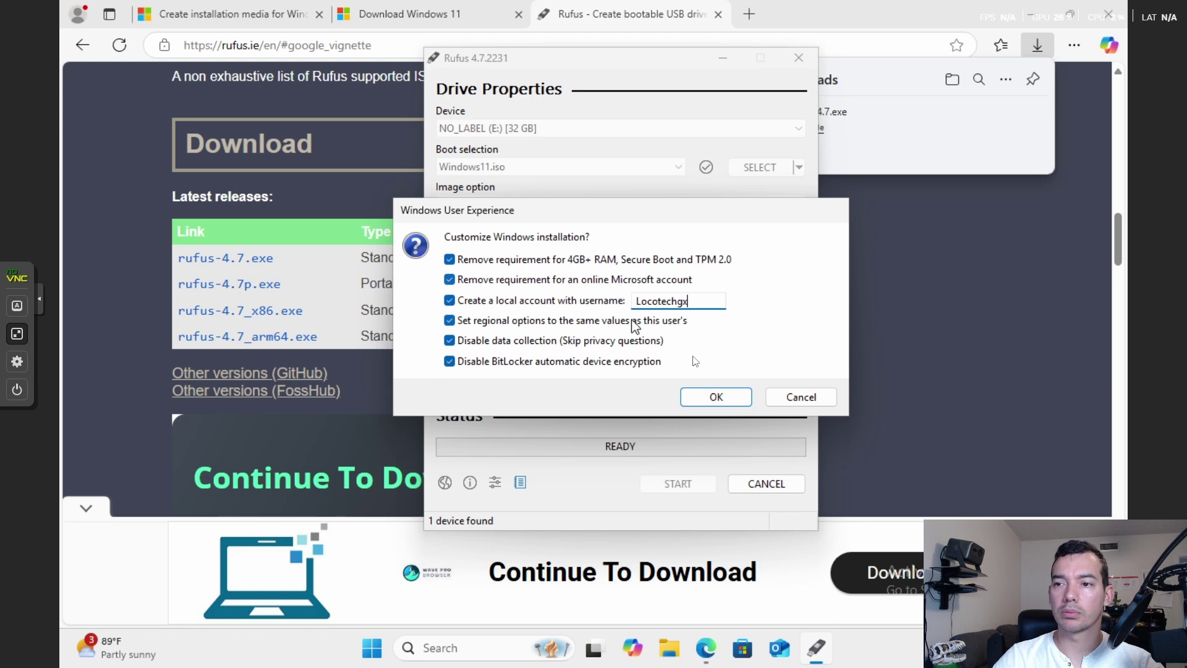
left_click(714, 399)
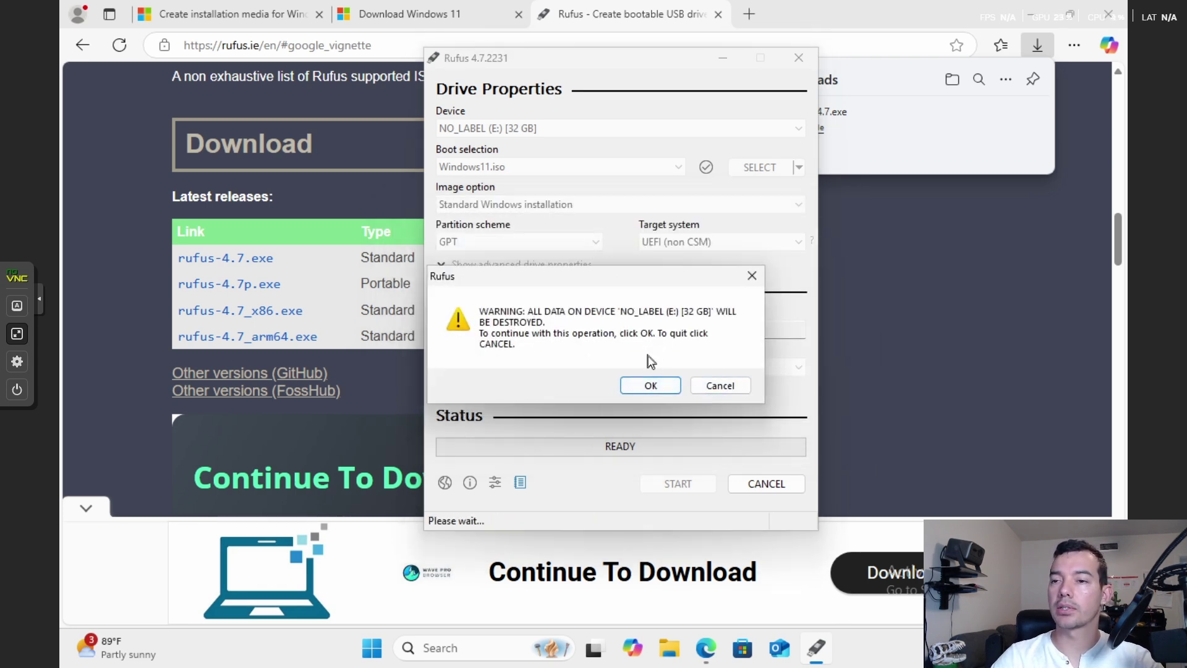
Confirm erasing the 32 GB drive, let Rufus write WIN11 24H2, then close Rufus
left_click(652, 385)
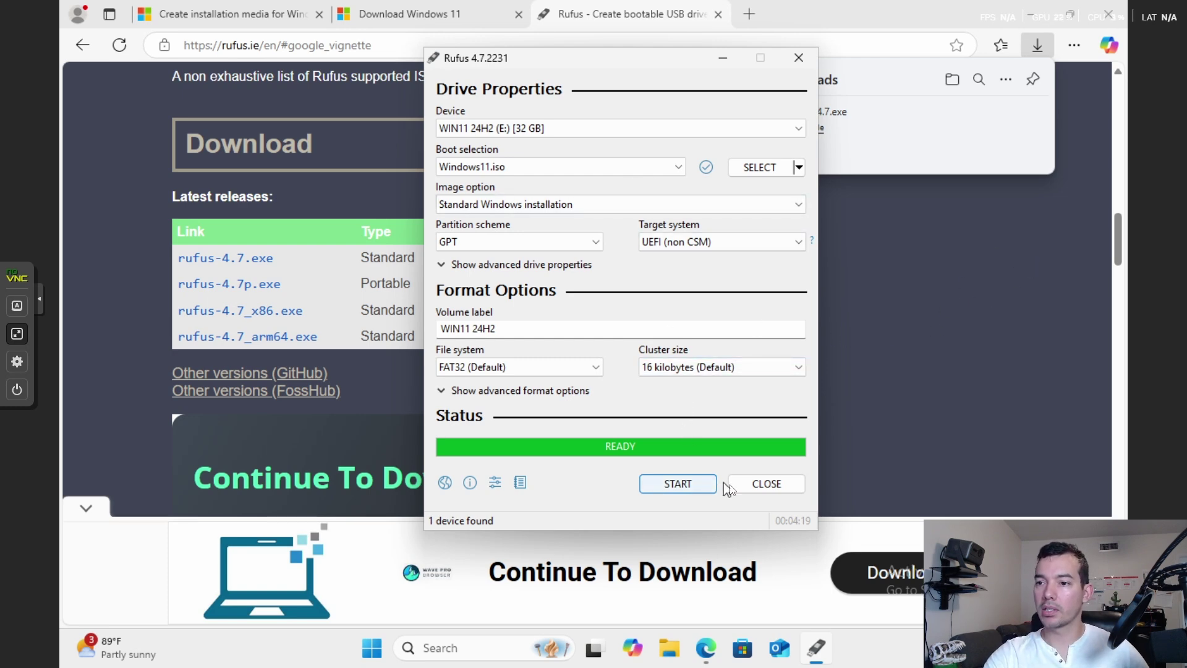
left_click(754, 484)
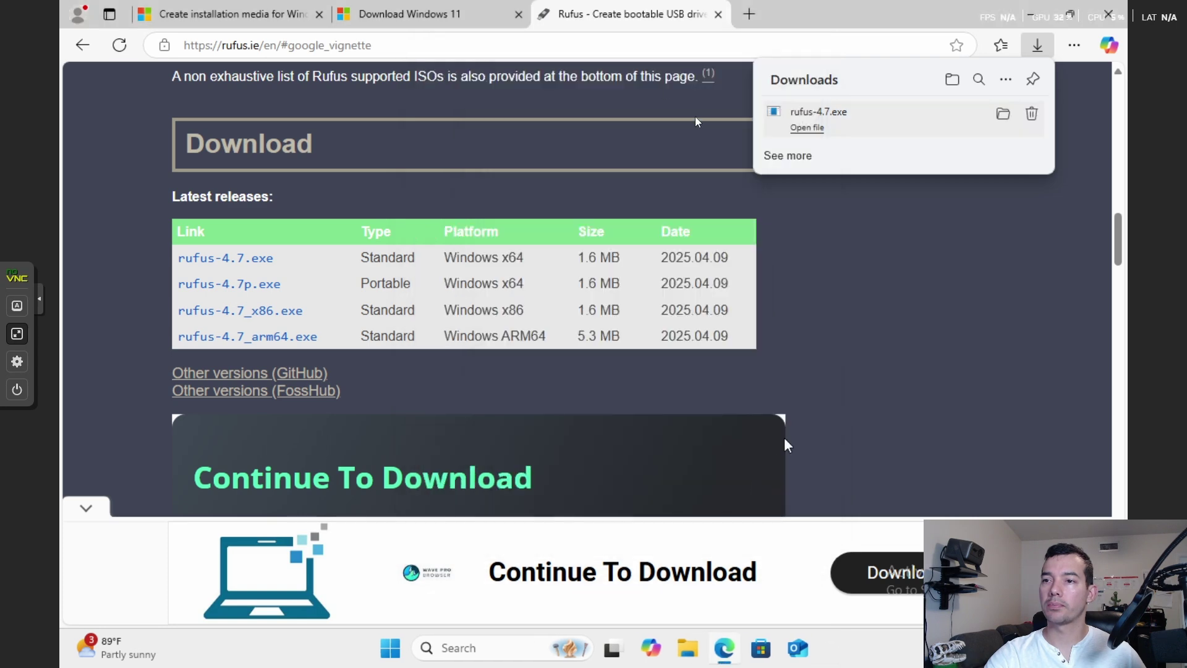
Close the installation media, Download Windows 11 and Rufus tabs, exiting Edge
left_click(319, 14)
left_click(320, 15)
left_click(320, 15)
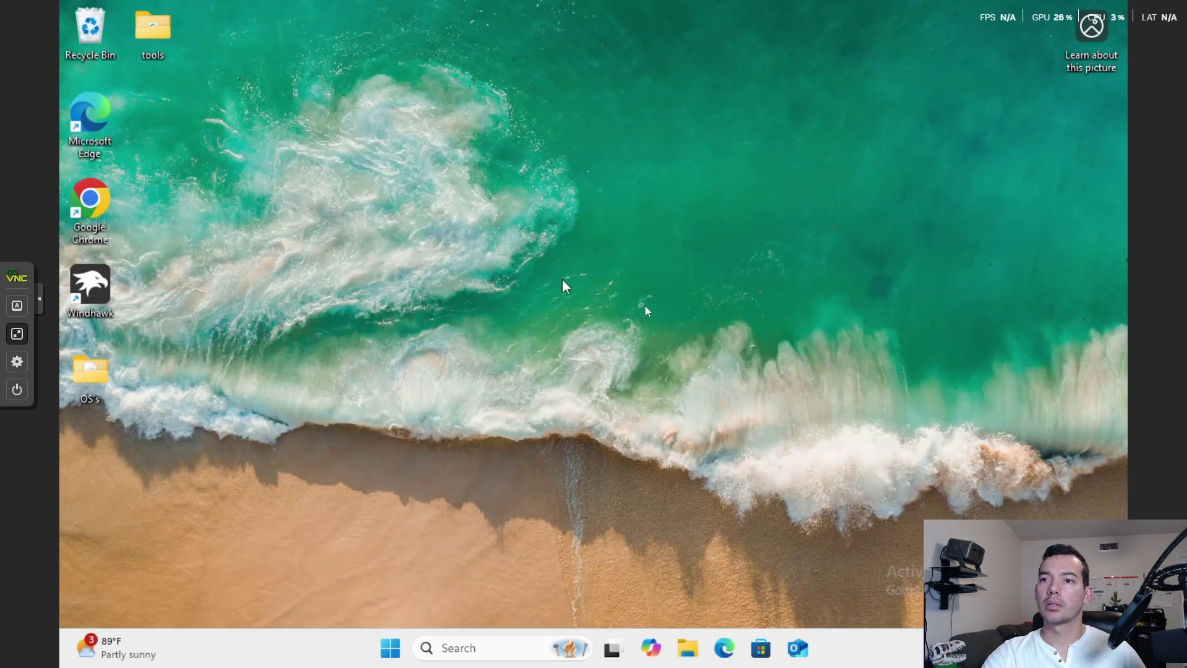
In File Explorer's This PC, eject the WIN11 24H2 (E:) USB drive
left_click(687, 648)
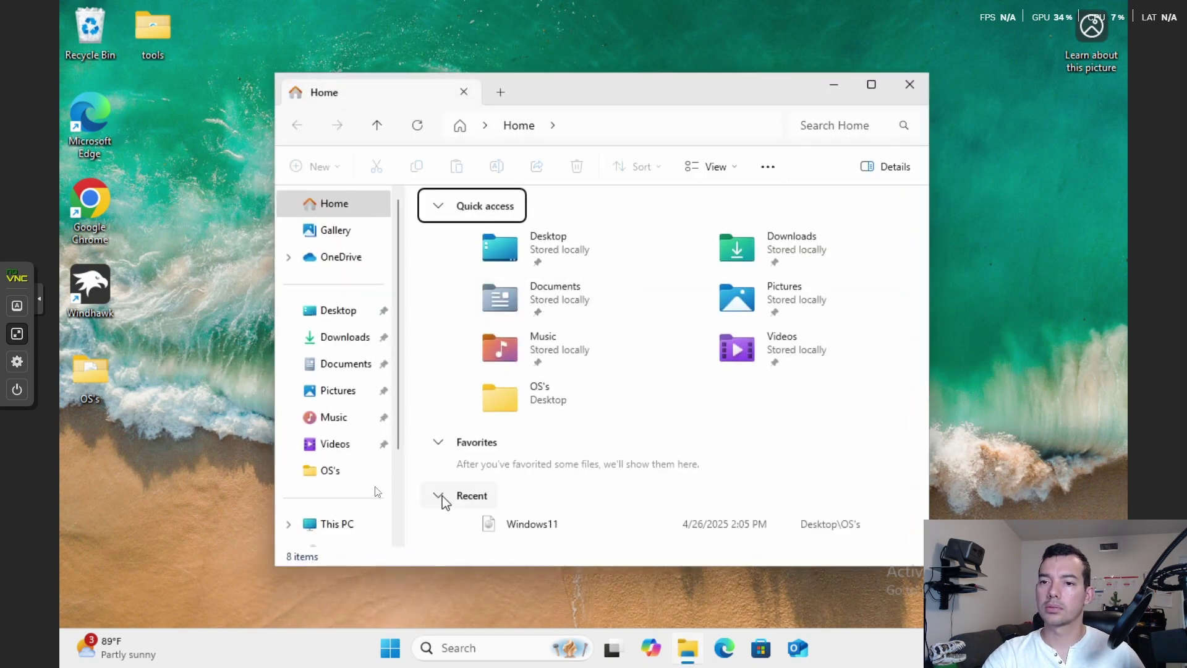
left_click(337, 523)
right_click(519, 292)
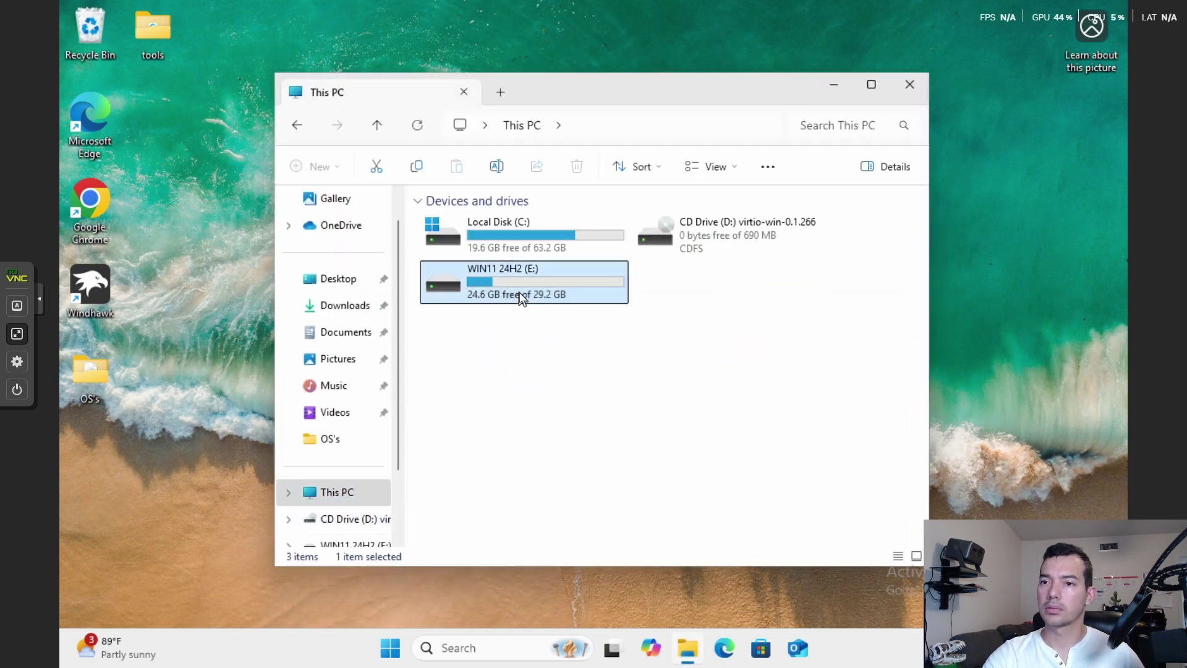
left_click(573, 444)
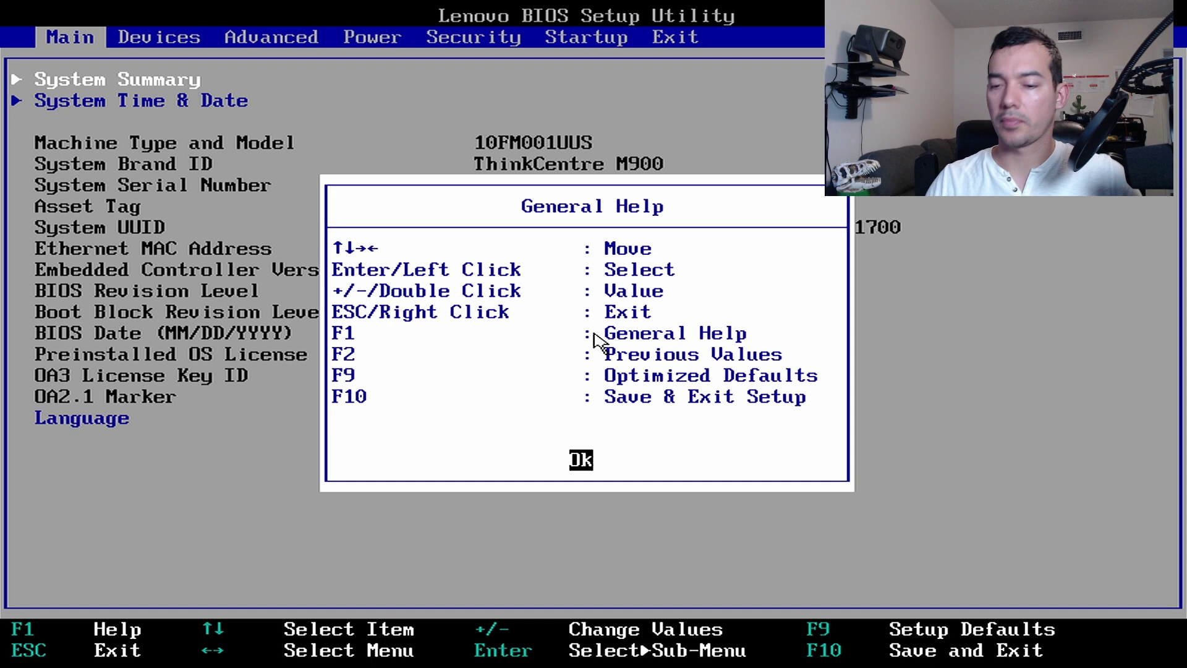
On the Startup tab, keep Boot Priority set to UEFI First
key("Return")
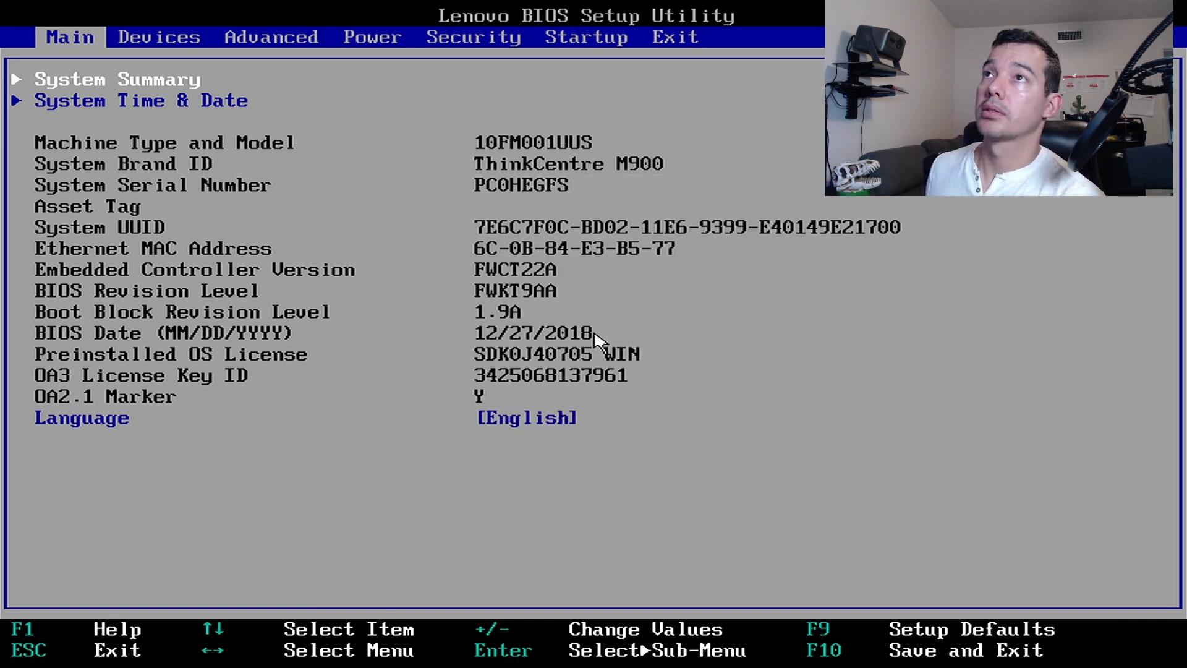
key("Right")
key("Right")
key("Right")
key("Right")
key("Right")
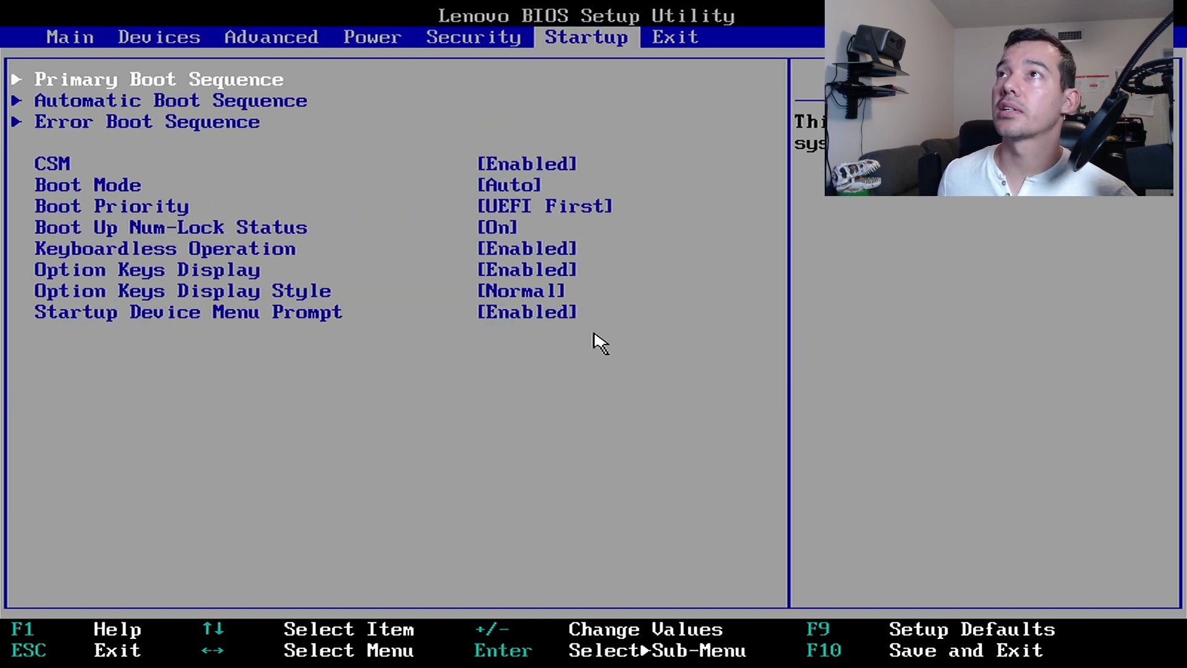
key("Down")
key("Down")
key("Down")
key("Down")
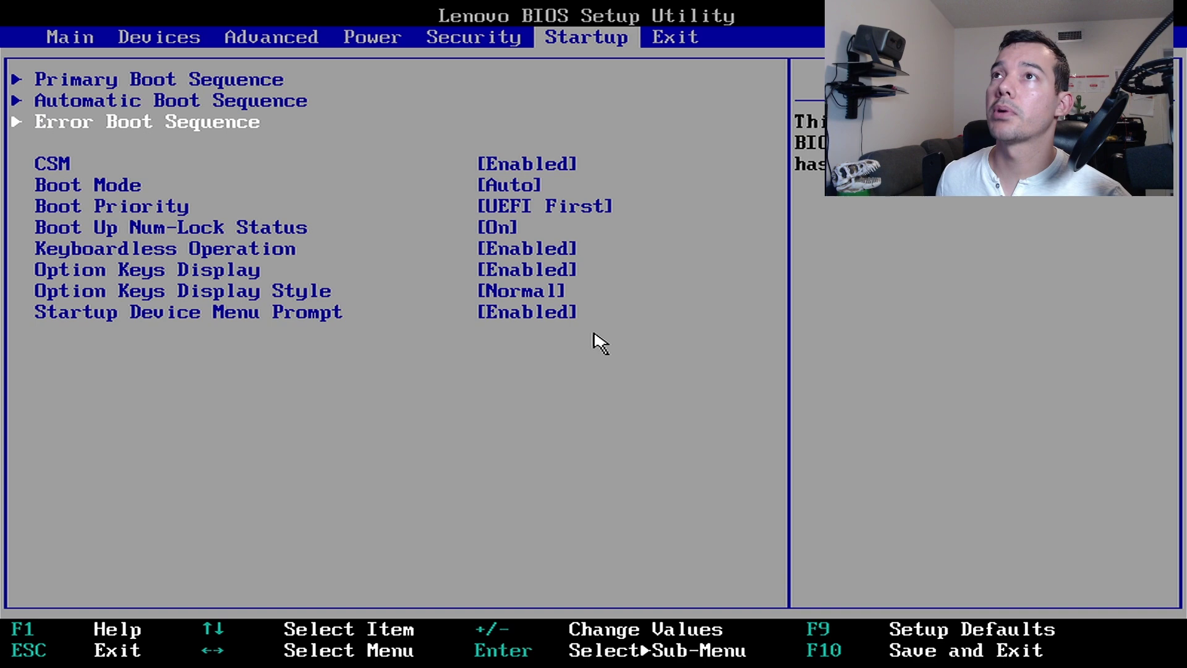
key("Down")
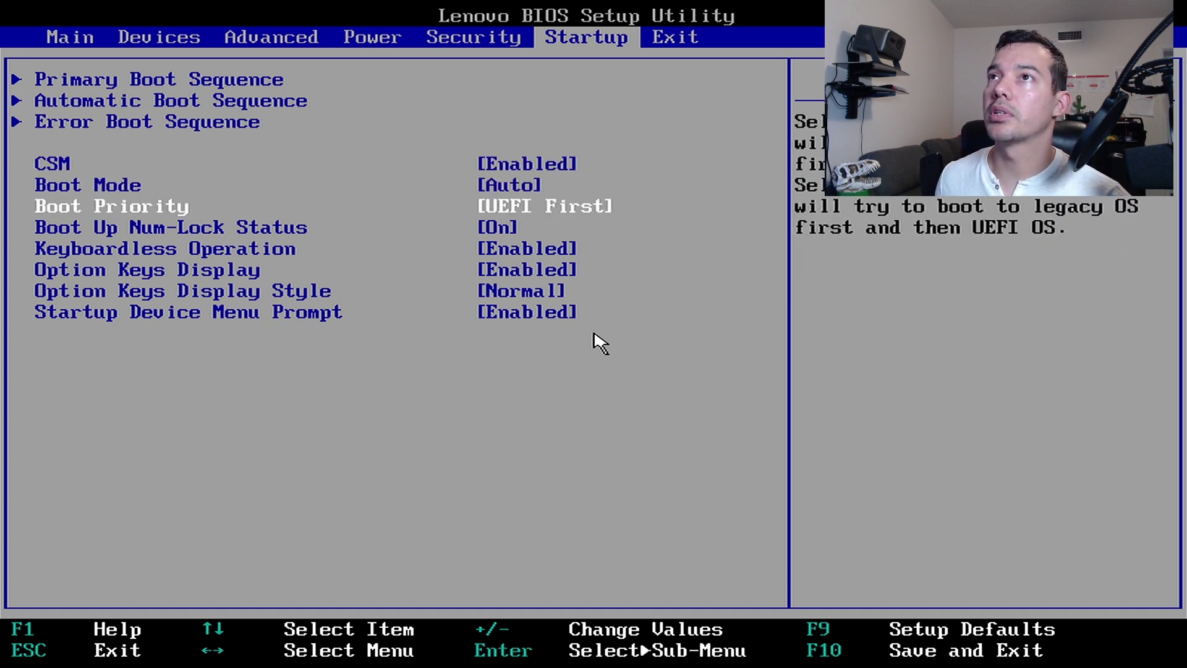
key("Return")
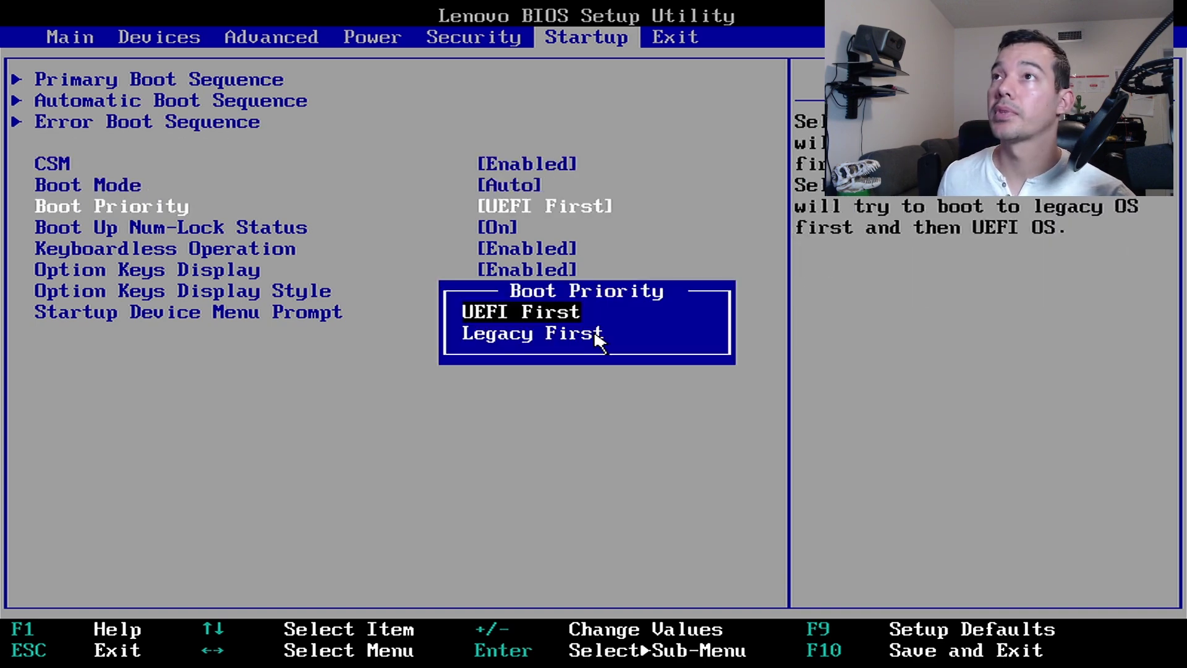
key("Down")
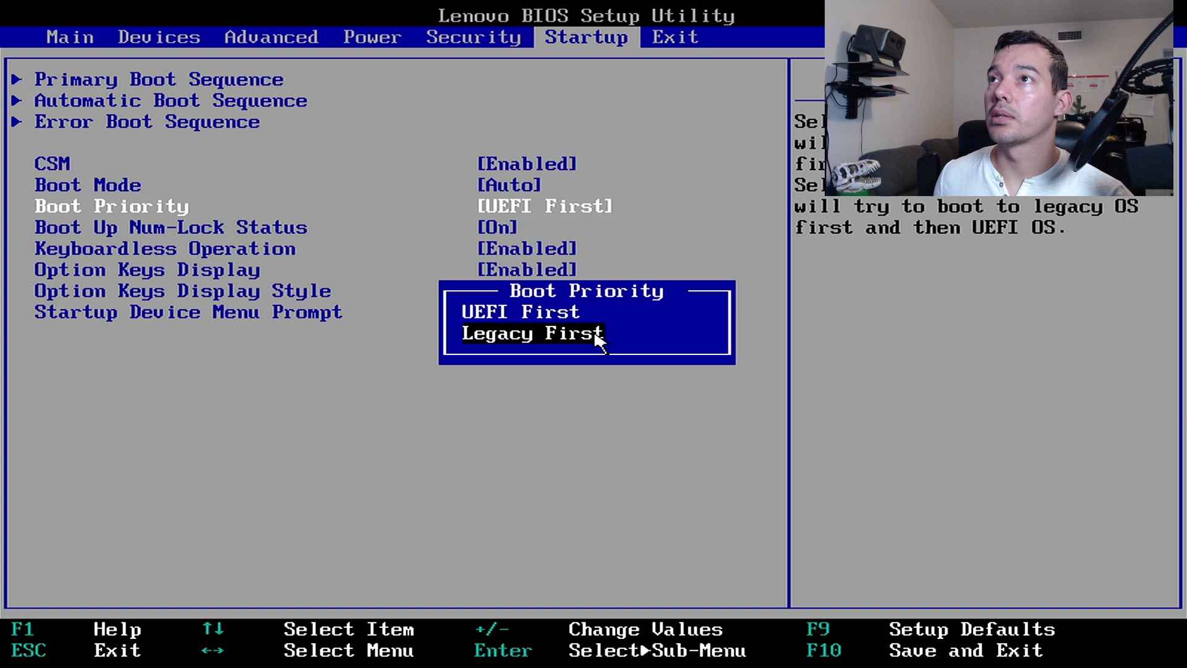
key("Up")
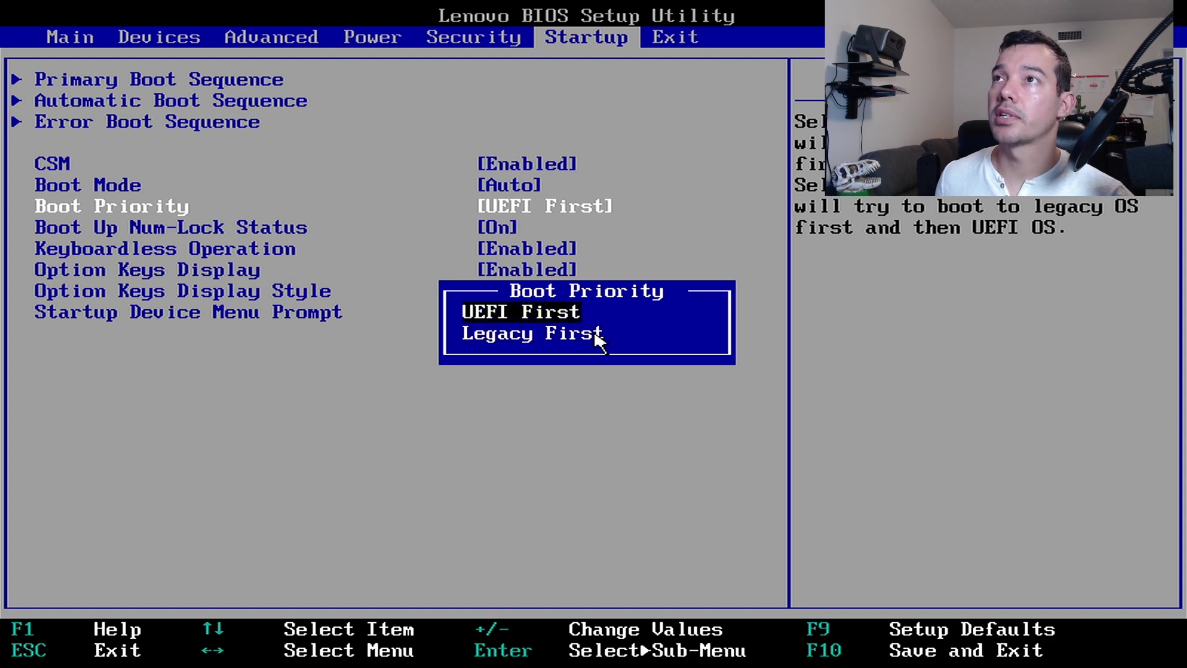
key("Return")
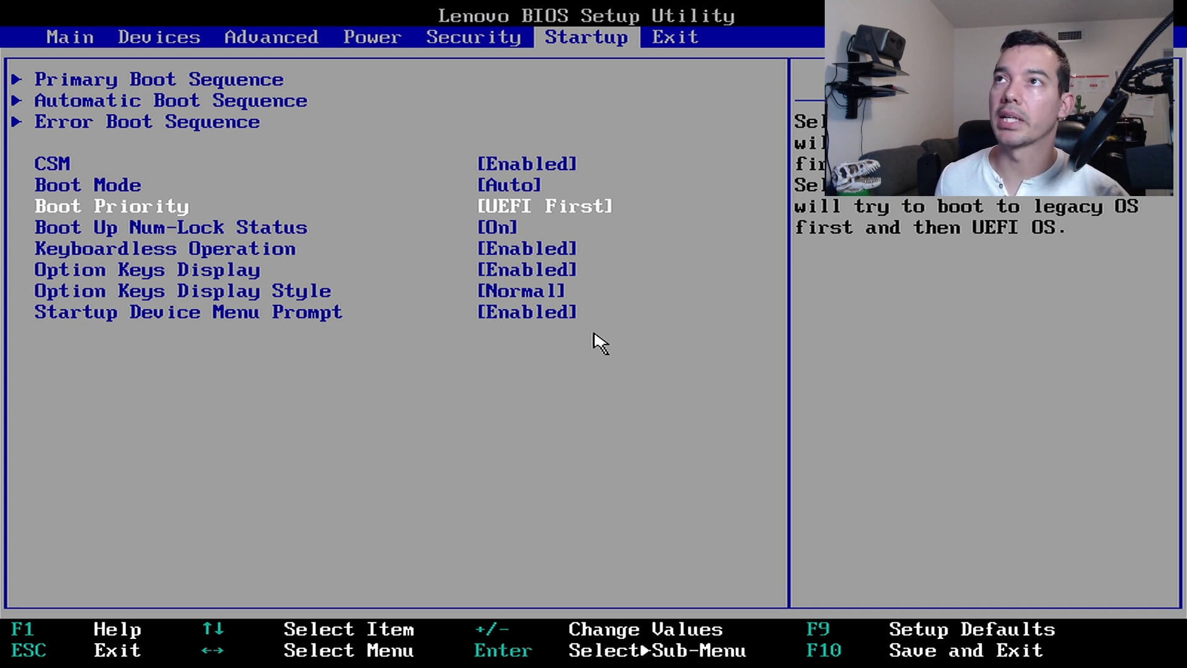
Check USB KEY 1 leads the Primary Boot Sequence, then save with F10
key("Down")
key("Up")
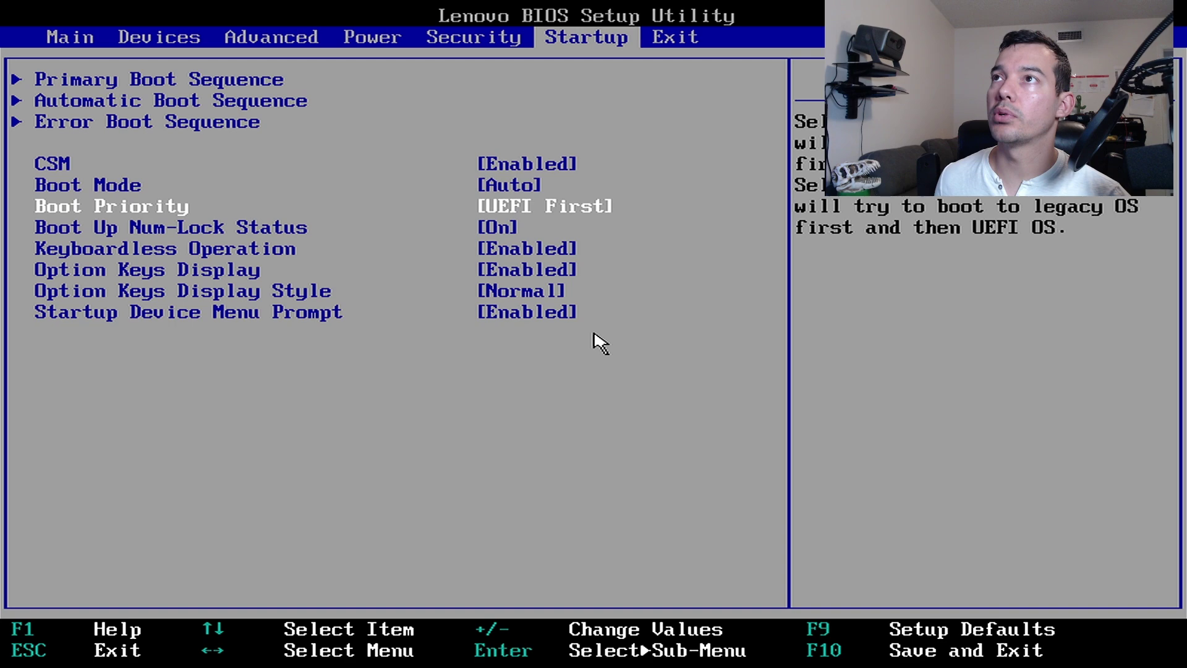
key("Up")
key("Up")
key("Up")
key("Up")
key("Up")
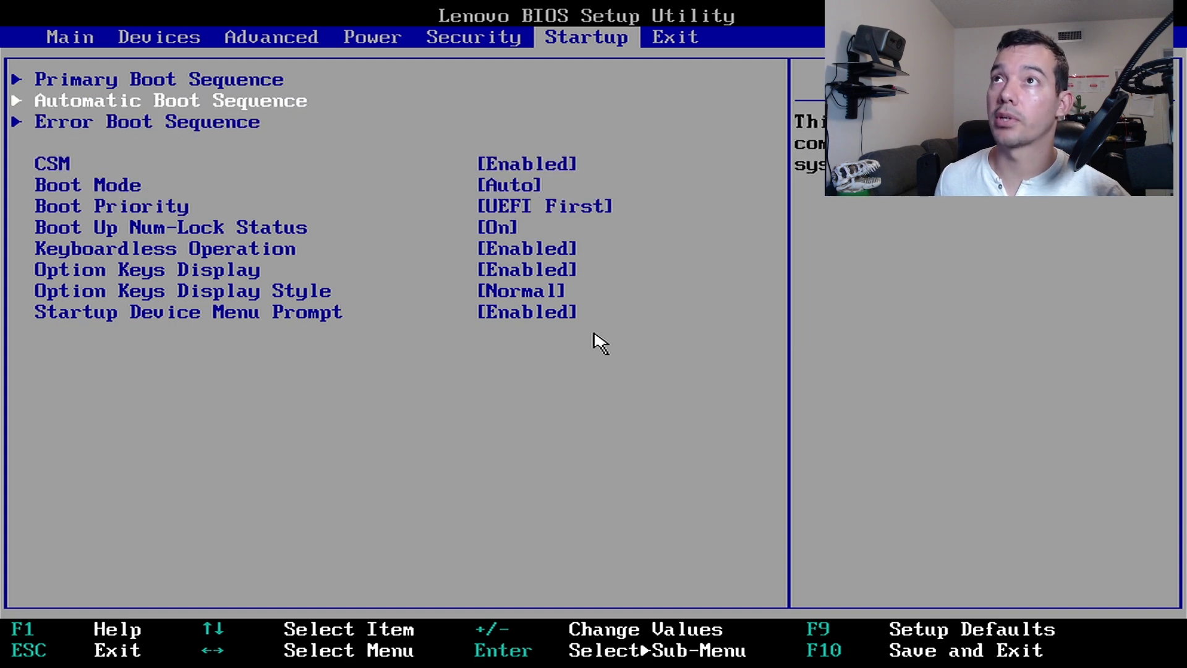
key("Return")
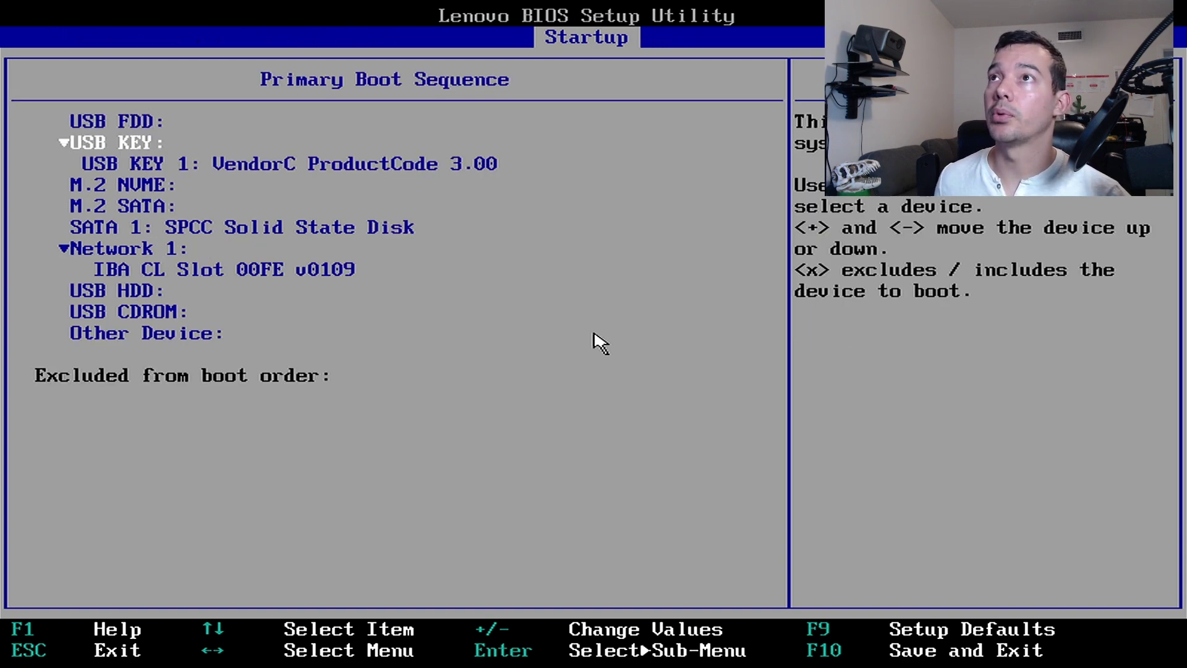
key("Down")
key("Down")
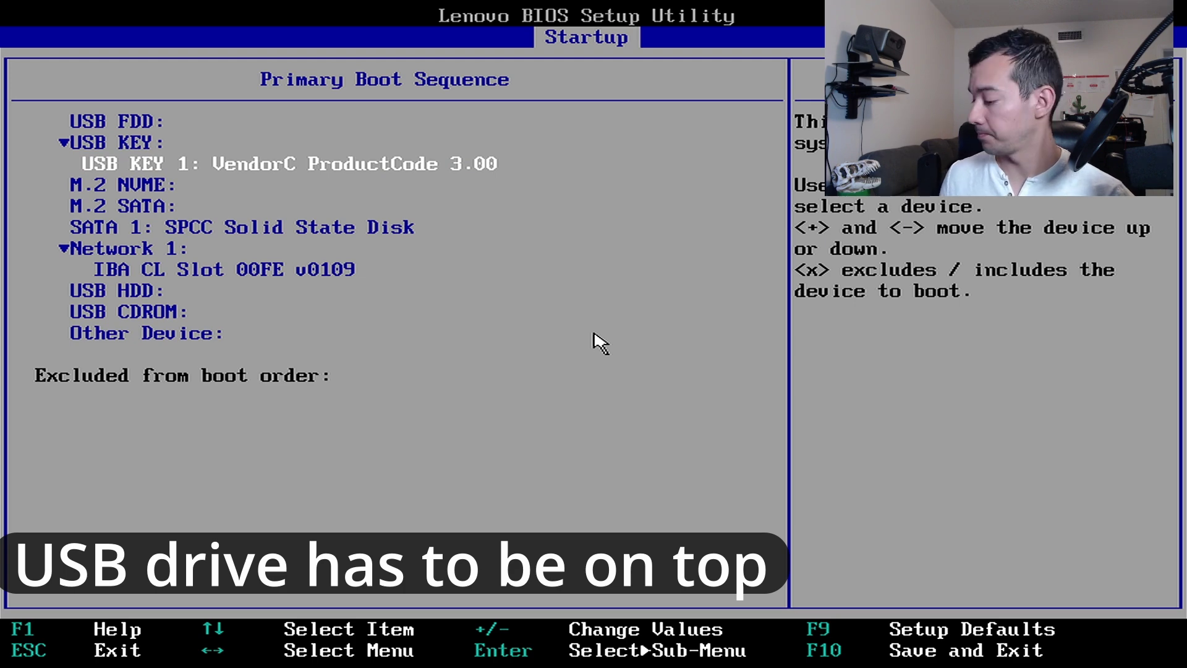
key("F10")
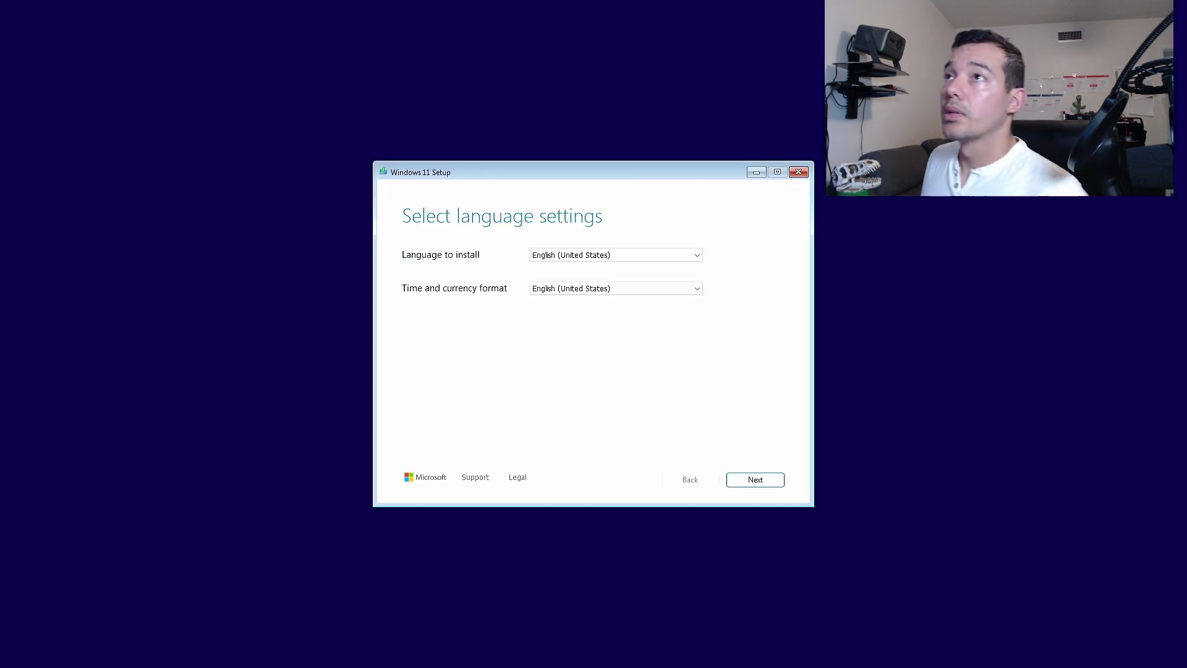
Keep English (United States) and US keyboard, agree to a clean install, and accept the license terms
left_click(748, 475)
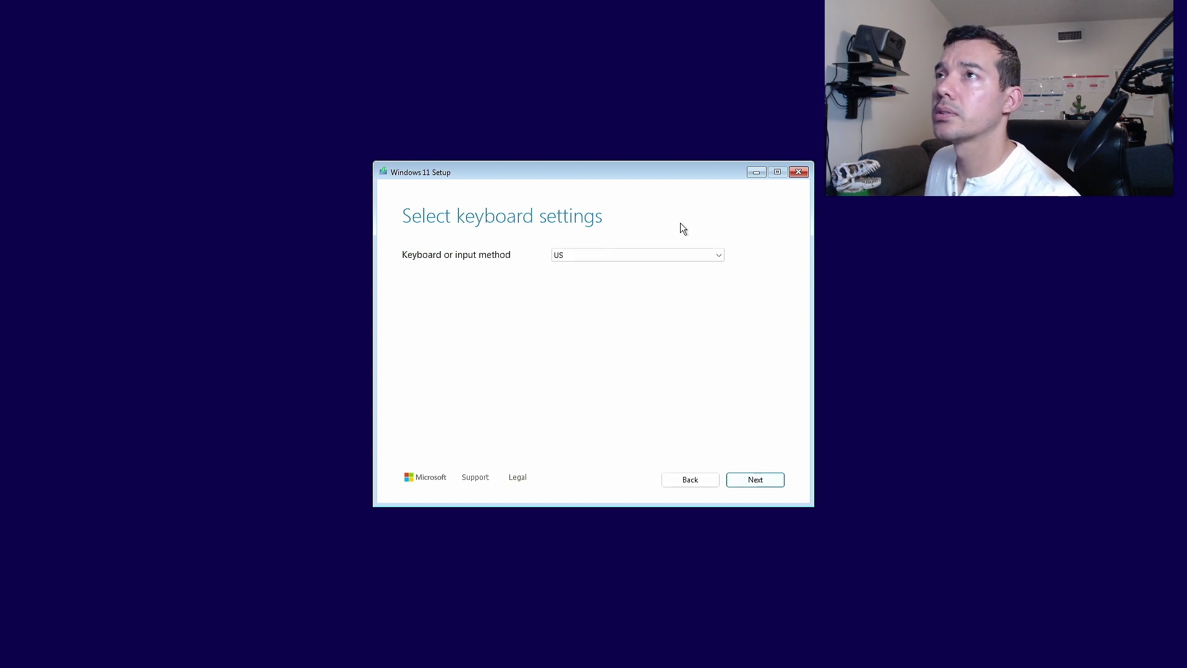
left_click(777, 486)
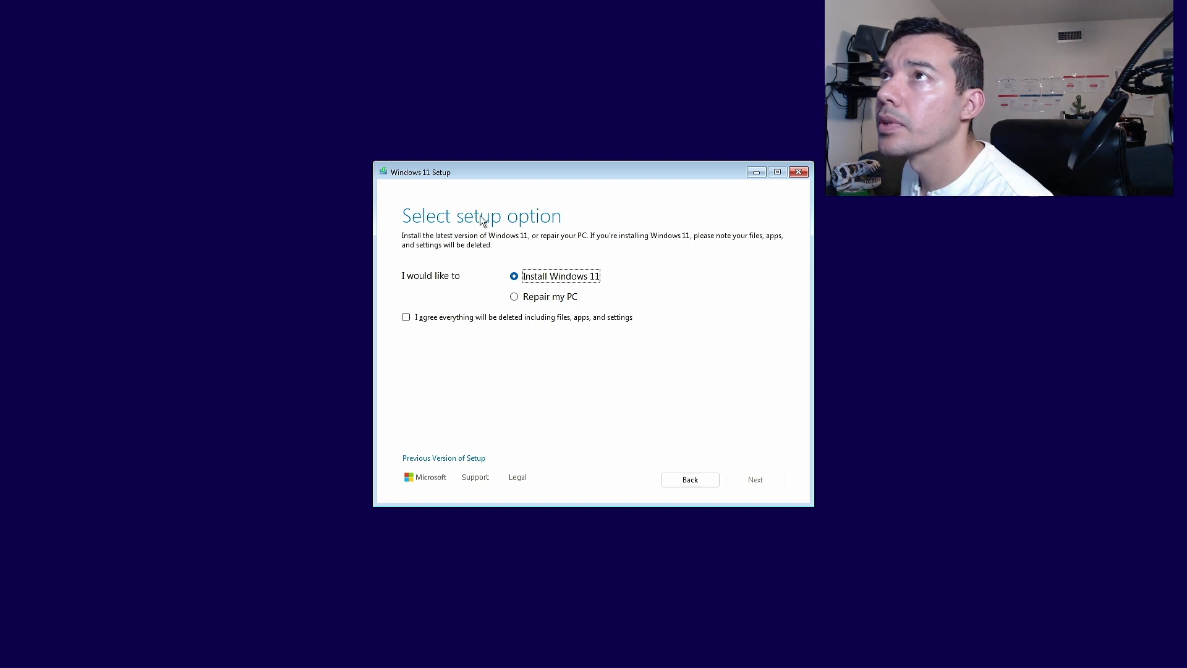
left_click(408, 319)
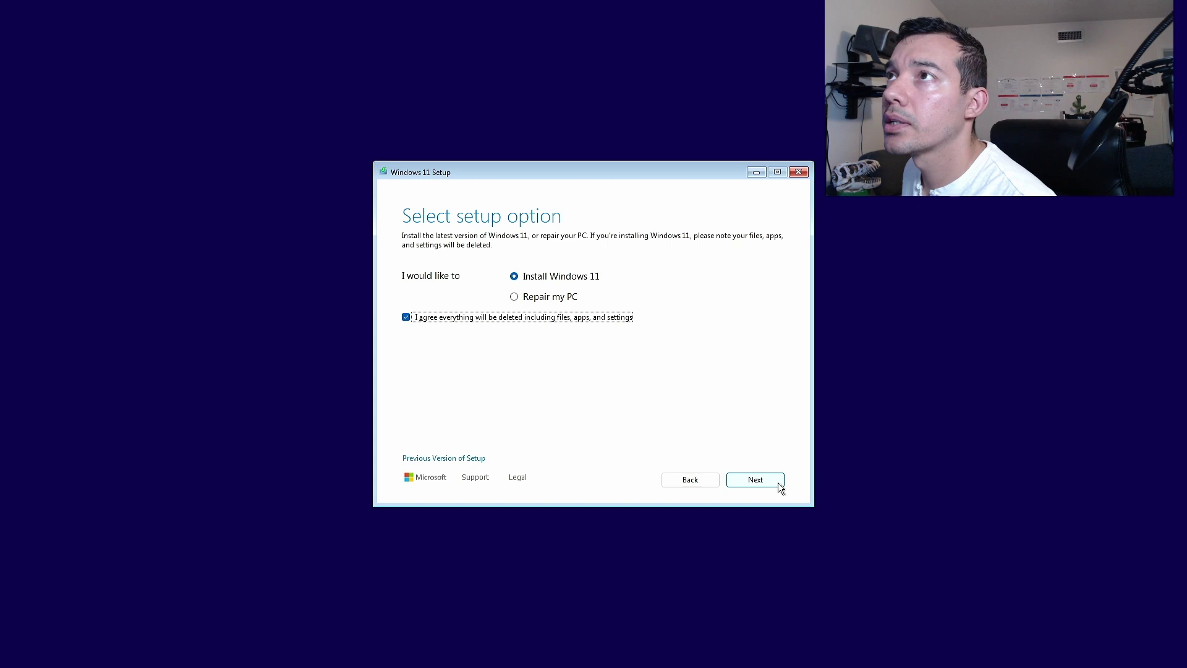
left_click(777, 482)
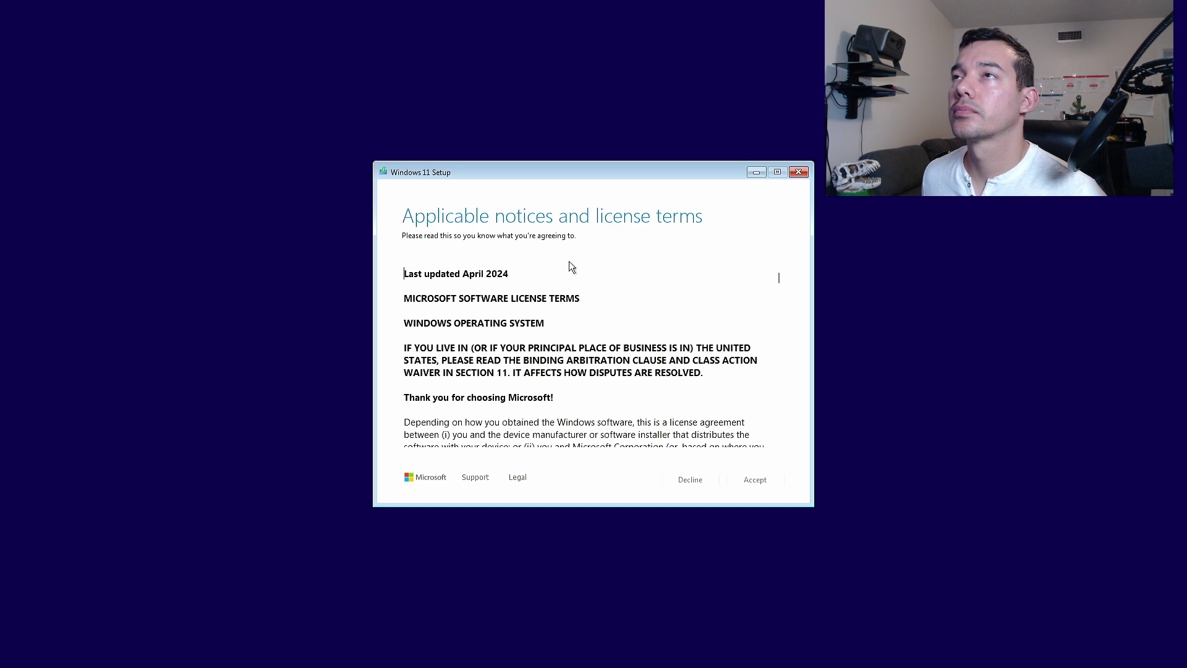
left_click(748, 478)
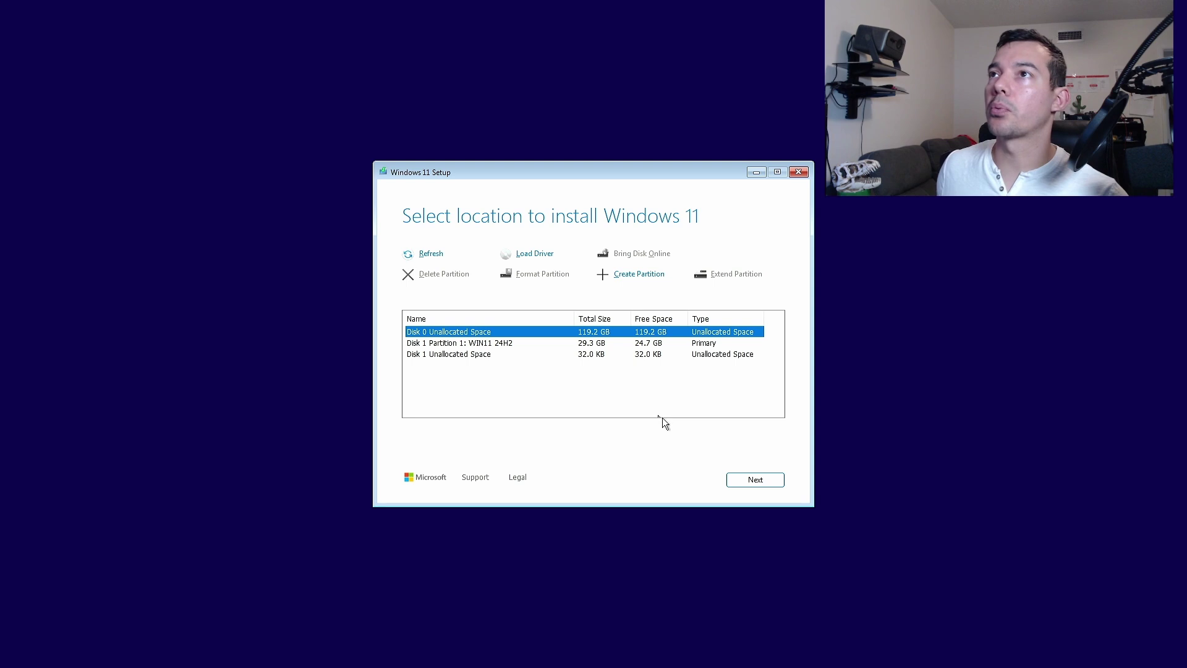
Install Windows 11 Pro onto Disk 0's 119.2 GB unallocated space
left_click(744, 486)
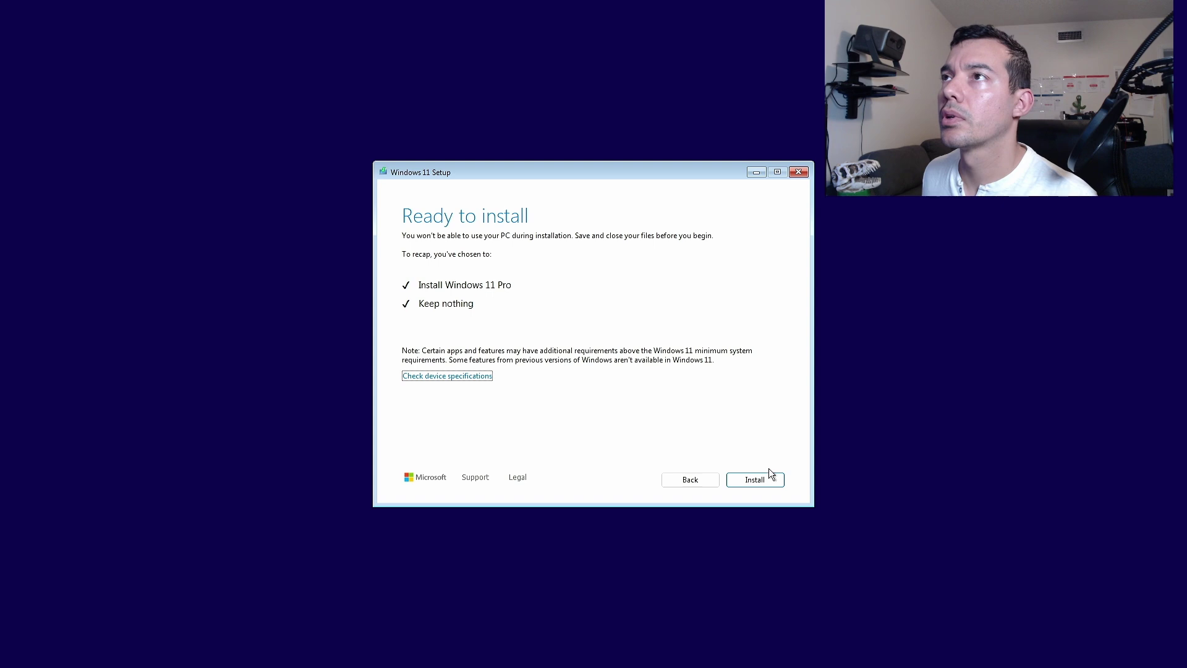
left_click(764, 478)
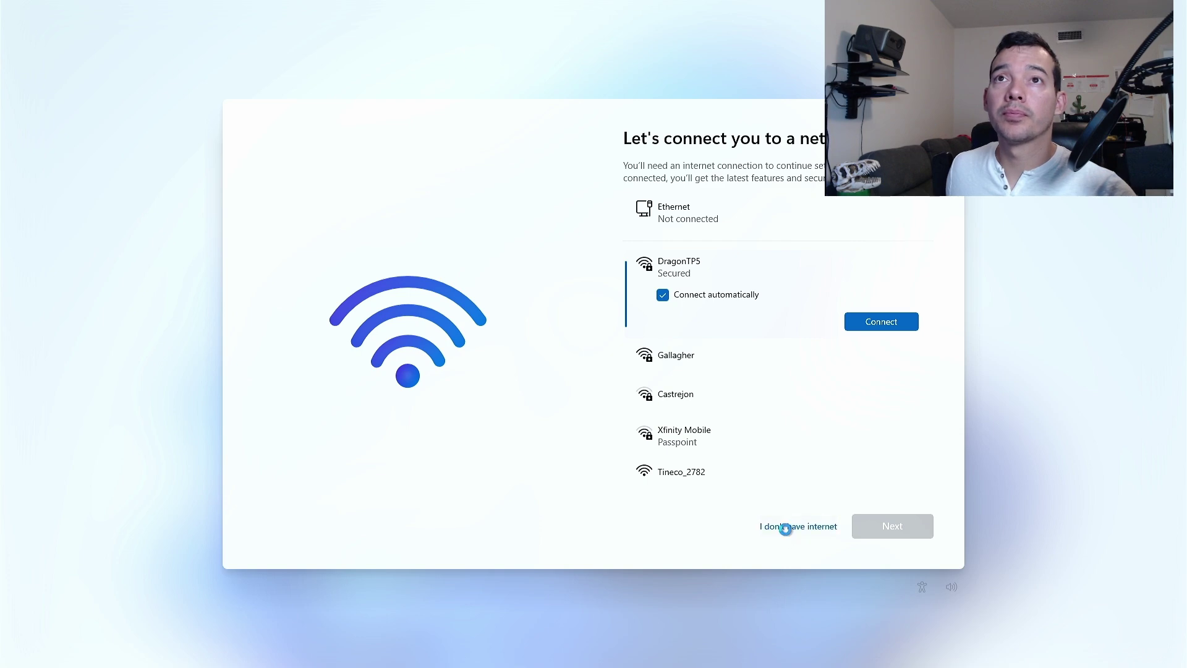
Continue out-of-box setup with 'I don't have internet' instead of connecting Ethernet
left_click(785, 529)
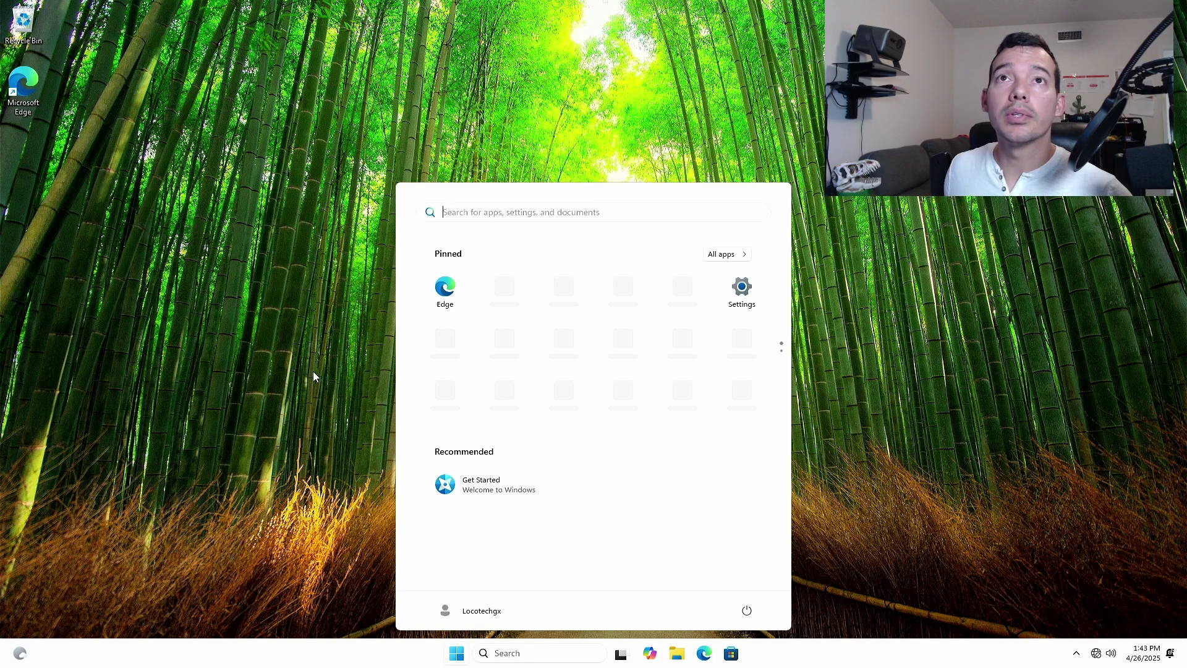
Close and reopen Start, then search Windows for 'about' to find About your PC
left_click(292, 346)
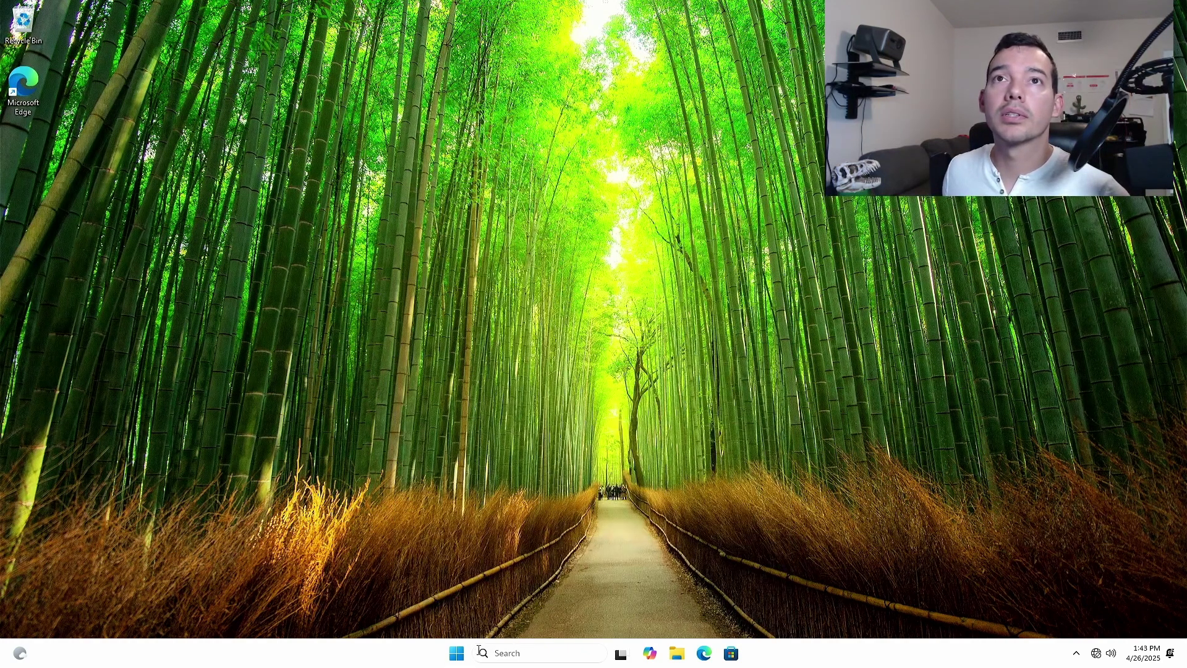
left_click(457, 651)
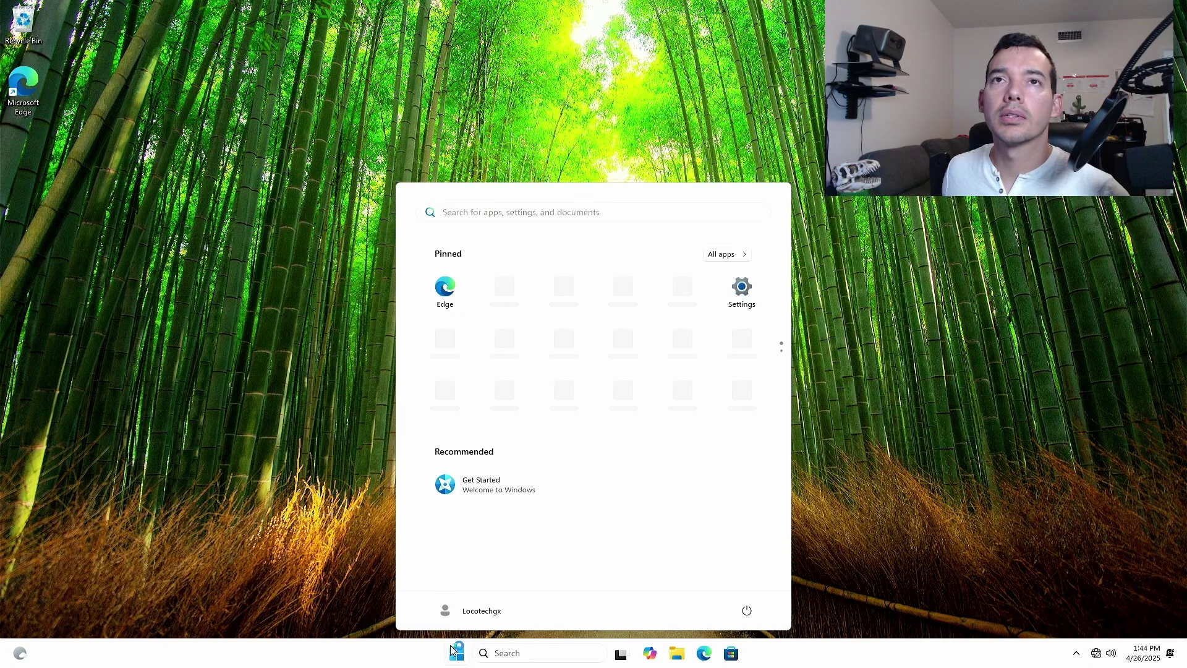
left_click(554, 655)
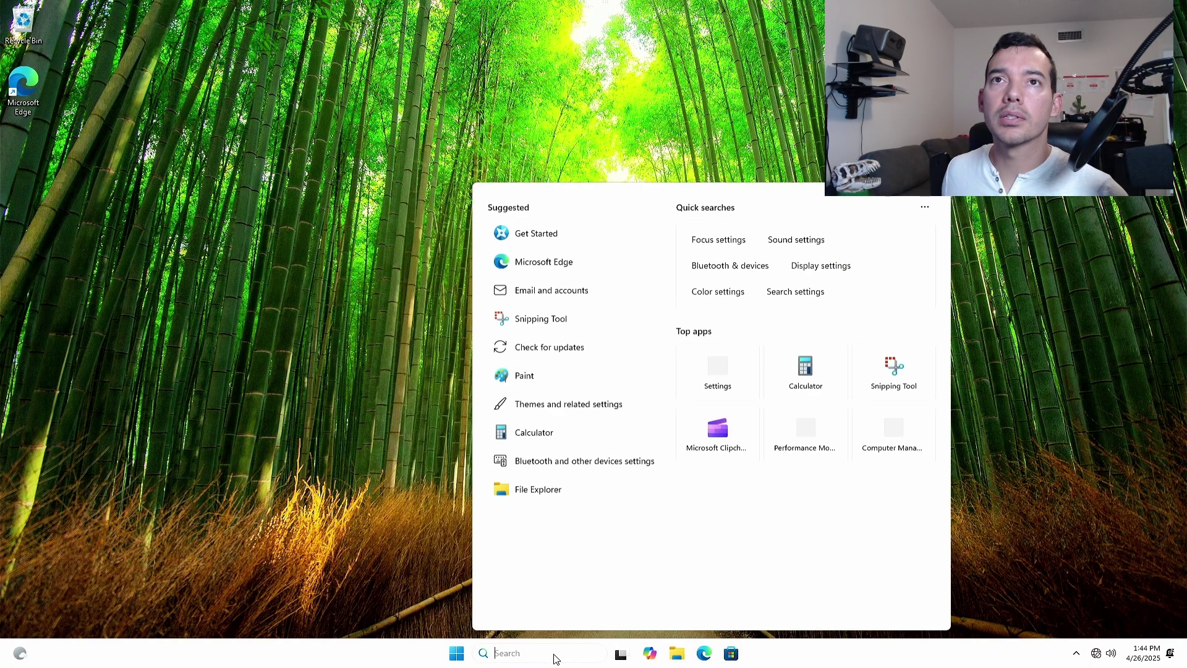
type("about")
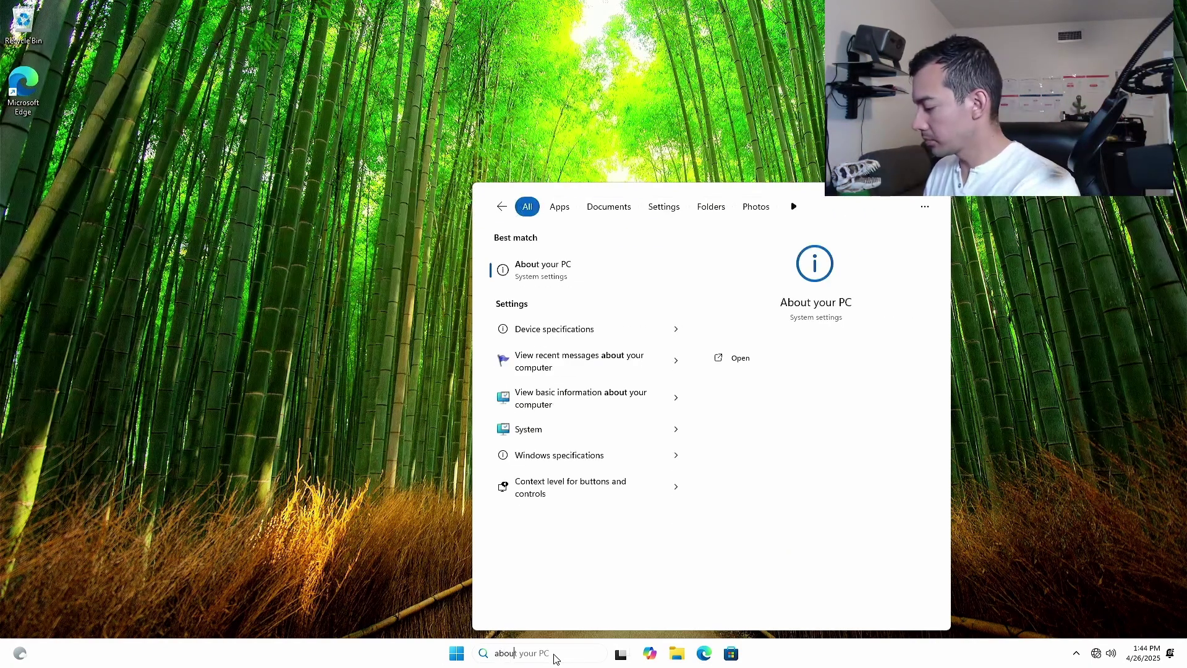
Open About your PC to confirm Windows 11 Pro 24H2, then close Settings
key("Return")
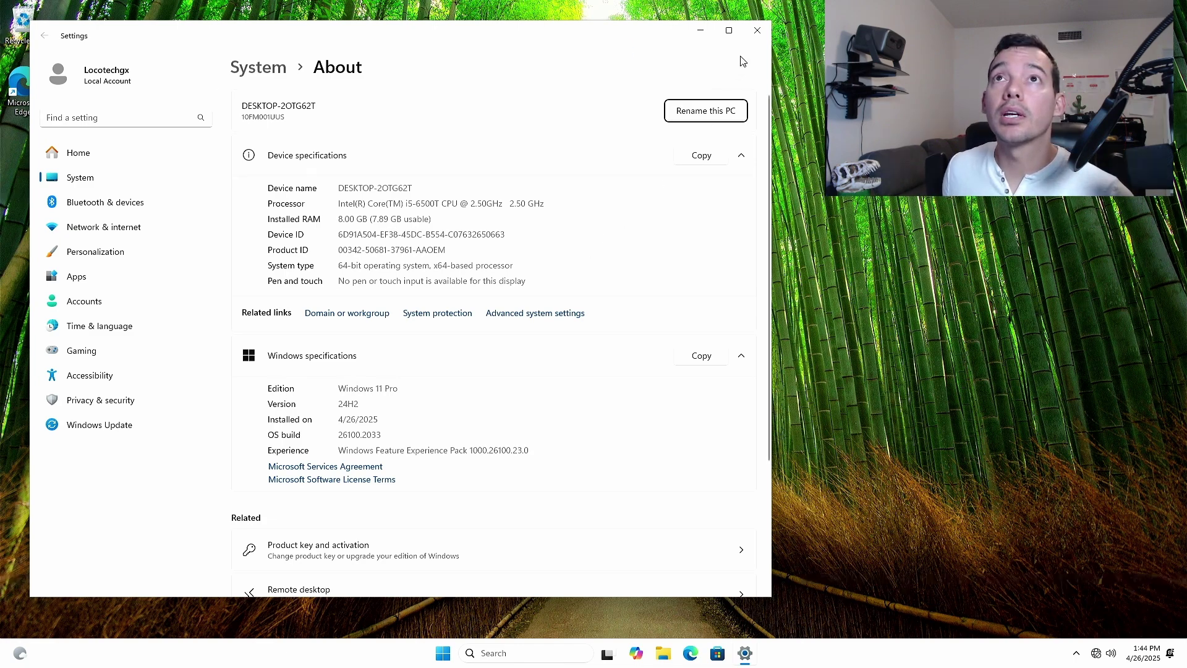
left_click(757, 31)
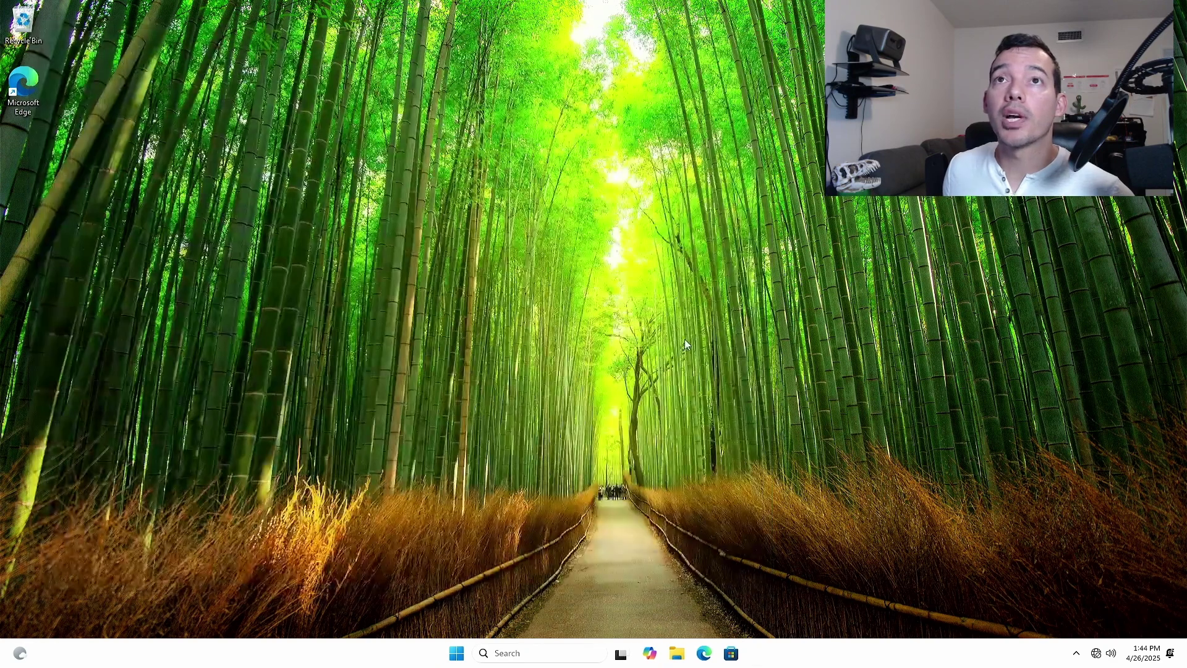